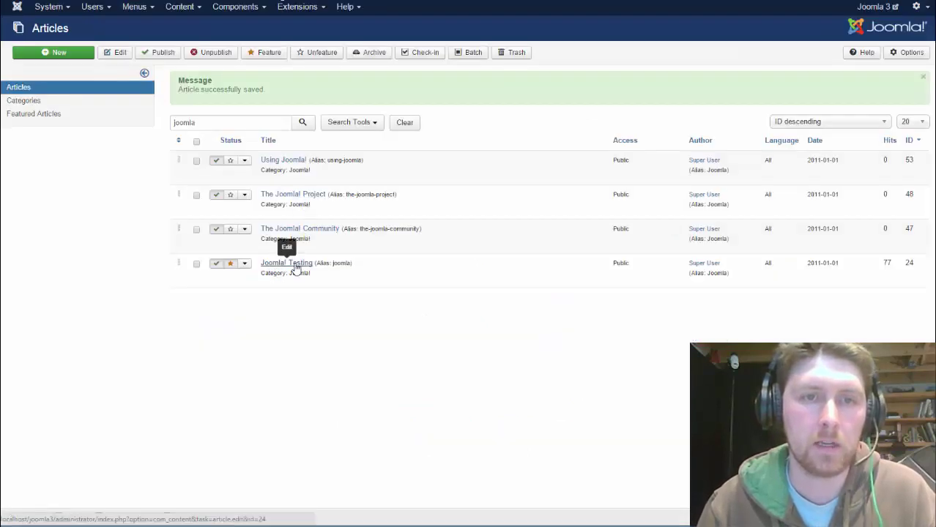
Open the 'Joomla! Testing' article in the editor and place the cursor on its blank line
{"action": "left_click", "coordinate": [291, 268]}
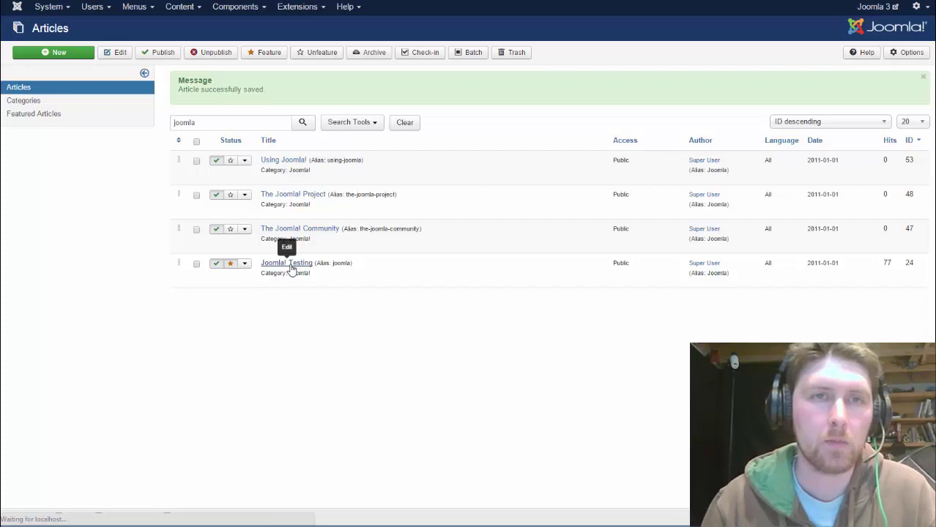
{"action": "left_click", "coordinate": [60, 235]}
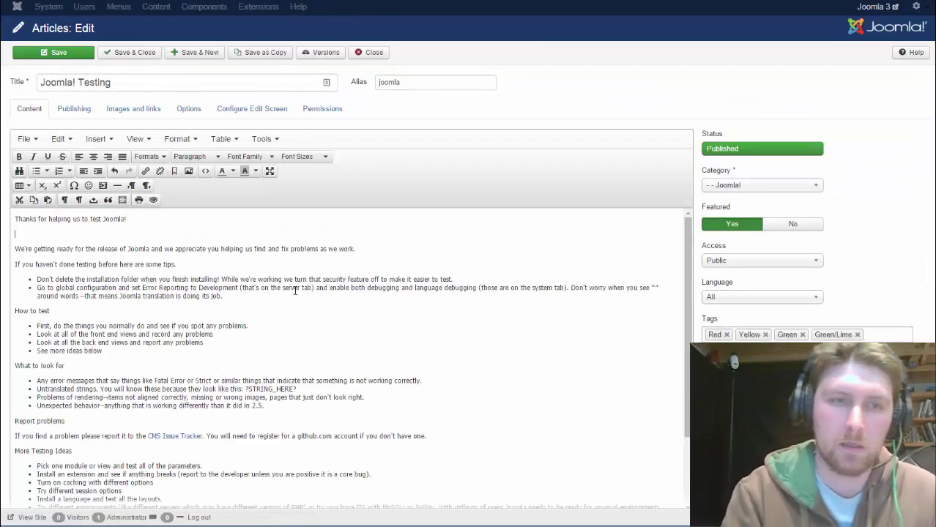
Remove the blank line, paste the YouTube iframe into the source after paragraph one, then save
{"action": "key", "text": "Delete"}
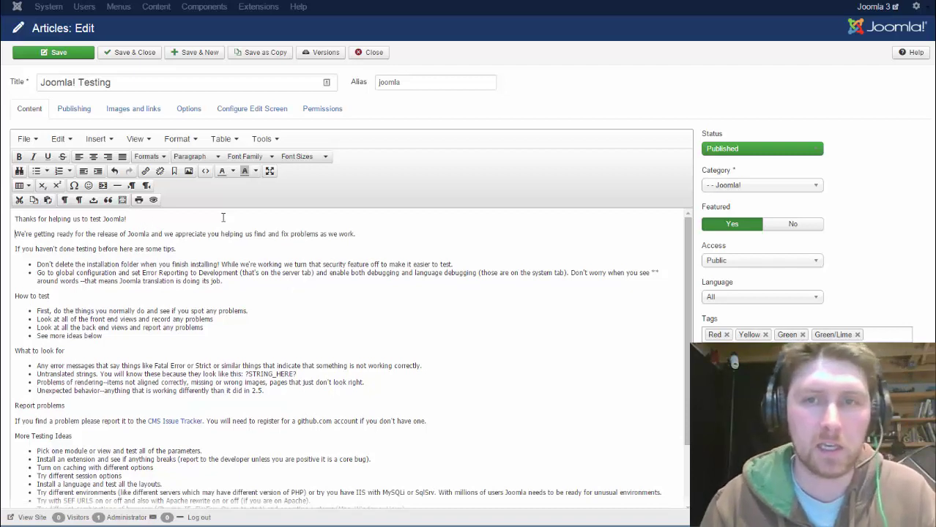
{"action": "scroll", "coordinate": [365, 312], "scroll_direction": "down", "scroll_amount": 5}
{"action": "scroll", "coordinate": [409, 311], "scroll_direction": "up", "scroll_amount": 6}
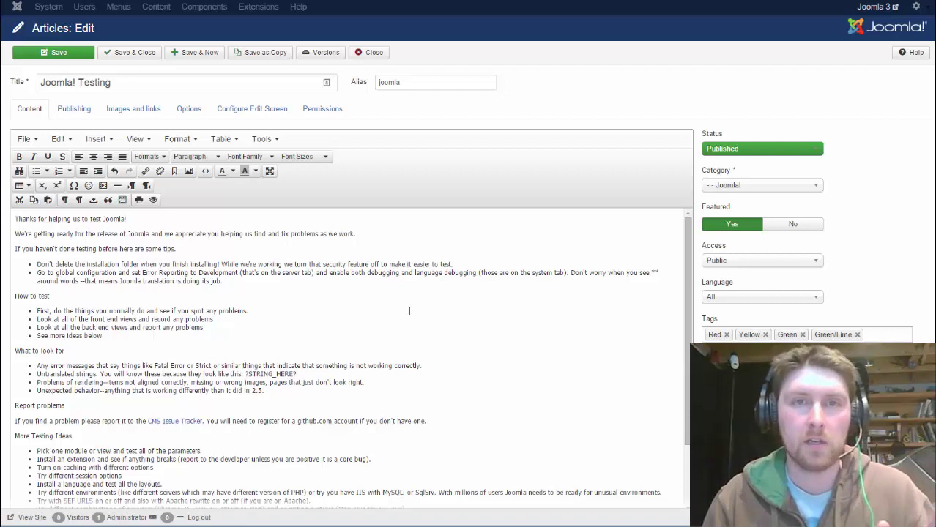
{"action": "left_click", "coordinate": [205, 171]}
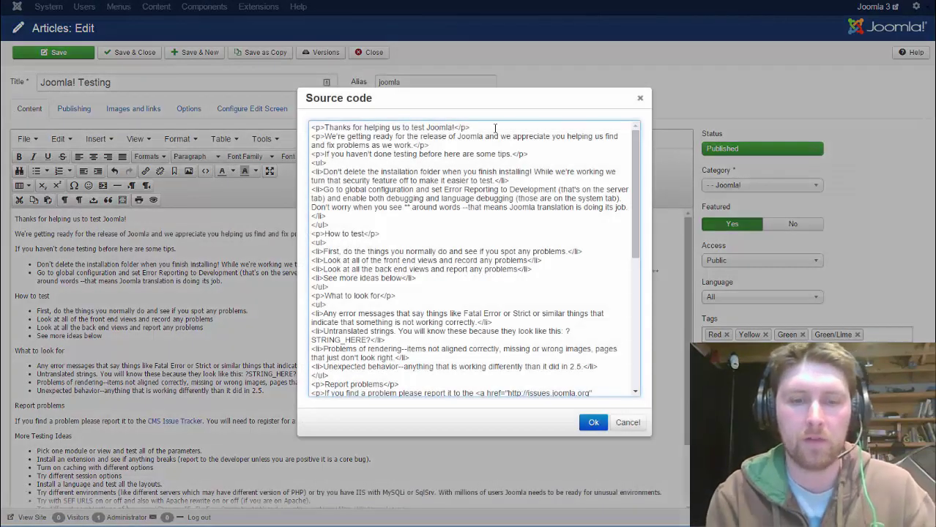
{"action": "key", "text": "Return"}
{"action": "type", "text": "<iframe src=\"https://www.youtube.com/embed/E6WqL8mWdik\" width=\"560\" height=\"315\" frameborder=\"0\" allowfullscreen=\"\"></iframe>"}
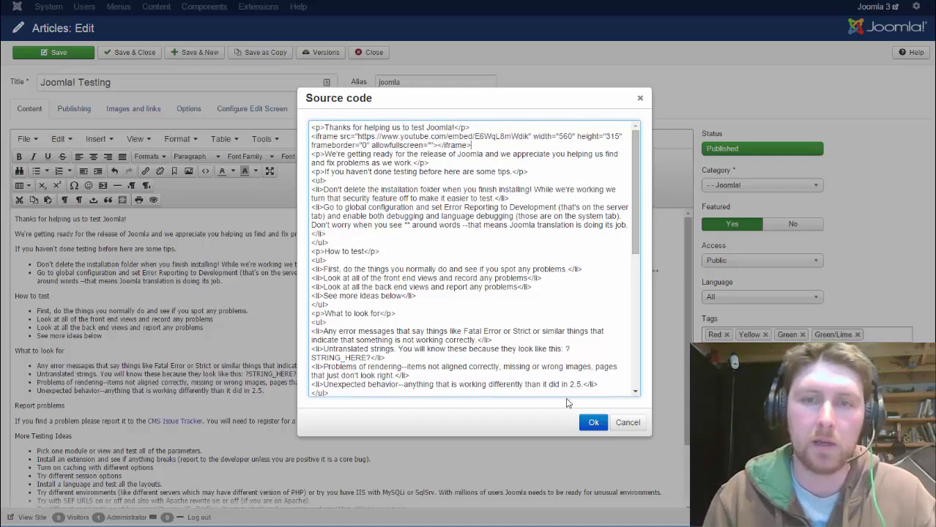
{"action": "left_click", "coordinate": [592, 423]}
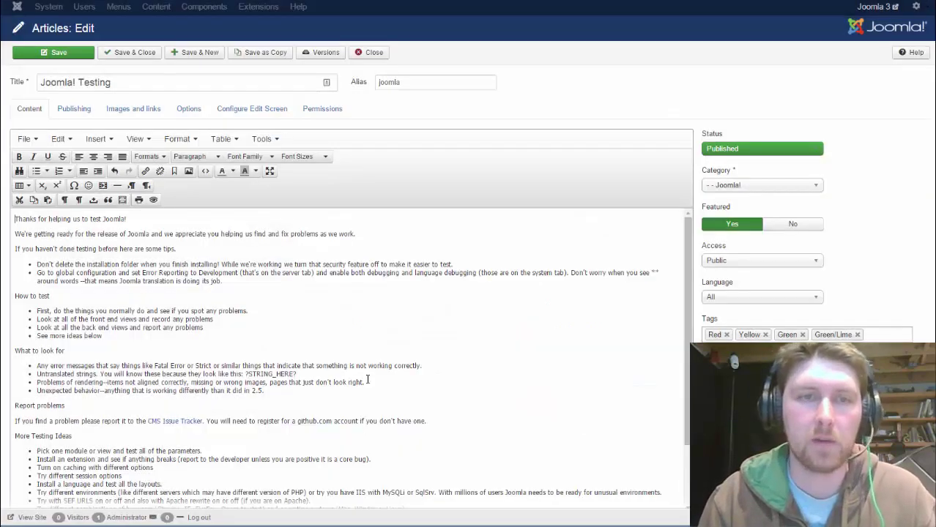
{"action": "left_click", "coordinate": [121, 54]}
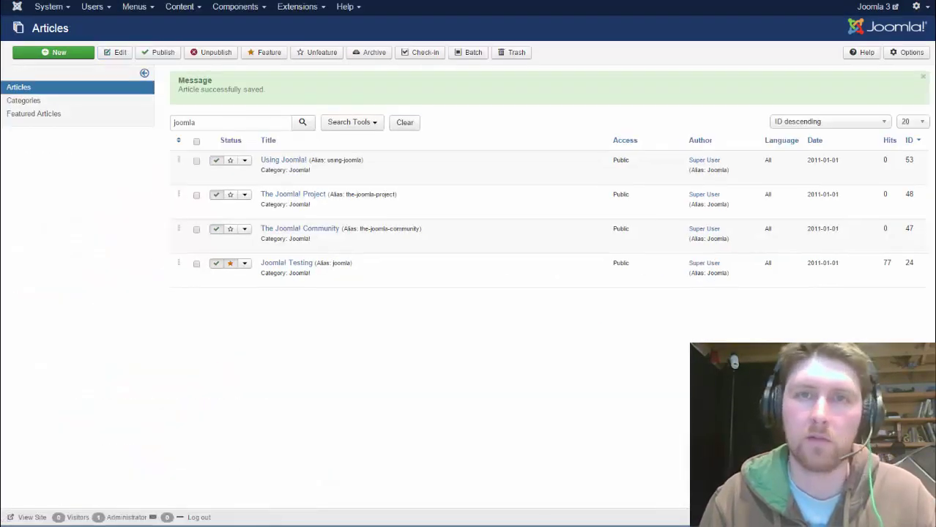
{"action": "key", "text": "ctrl+Tab"}
{"action": "key", "text": "F5"}
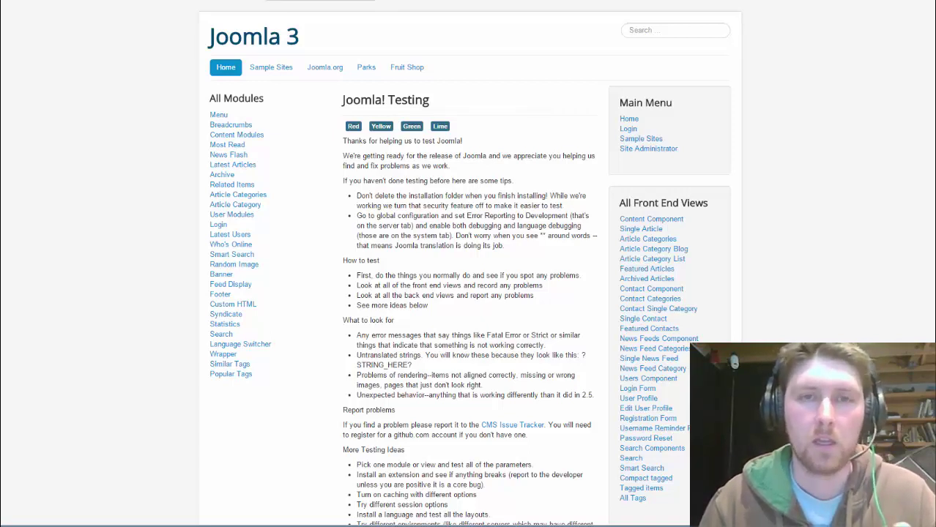
{"action": "key", "text": "ctrl+Tab"}
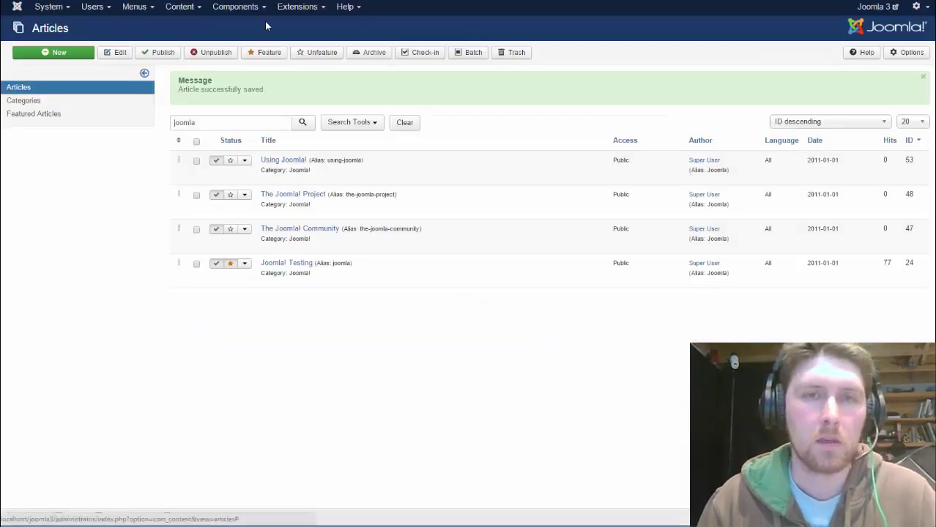
Set the Super User's editor to CodeMirror in Basic Settings and save the profile
{"action": "left_click", "coordinate": [107, 14]}
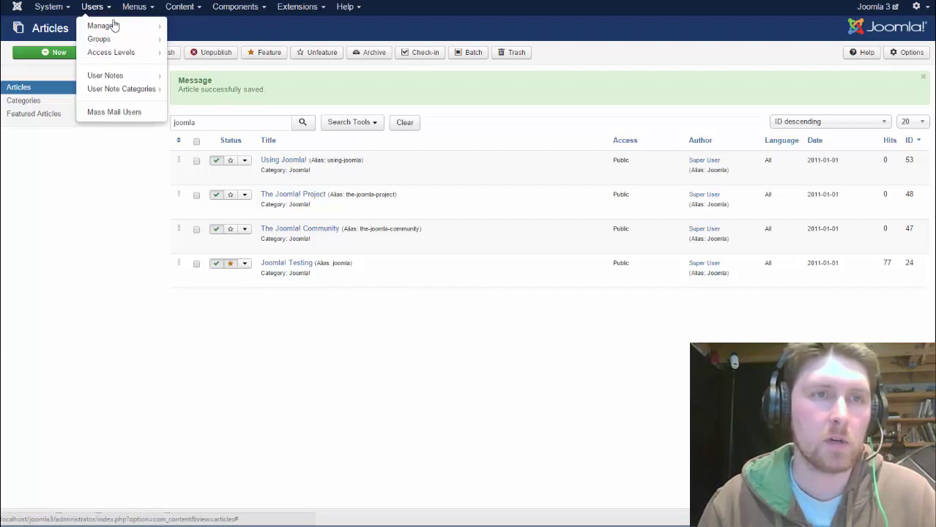
{"action": "left_click", "coordinate": [115, 26]}
{"action": "left_click", "coordinate": [213, 115]}
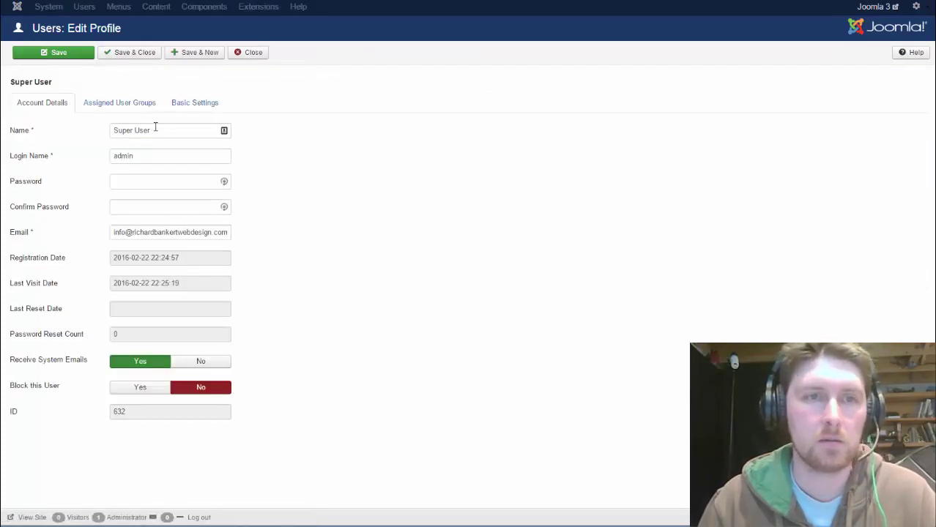
{"action": "left_click", "coordinate": [203, 105]}
{"action": "left_click", "coordinate": [147, 211]}
{"action": "left_click", "coordinate": [171, 234]}
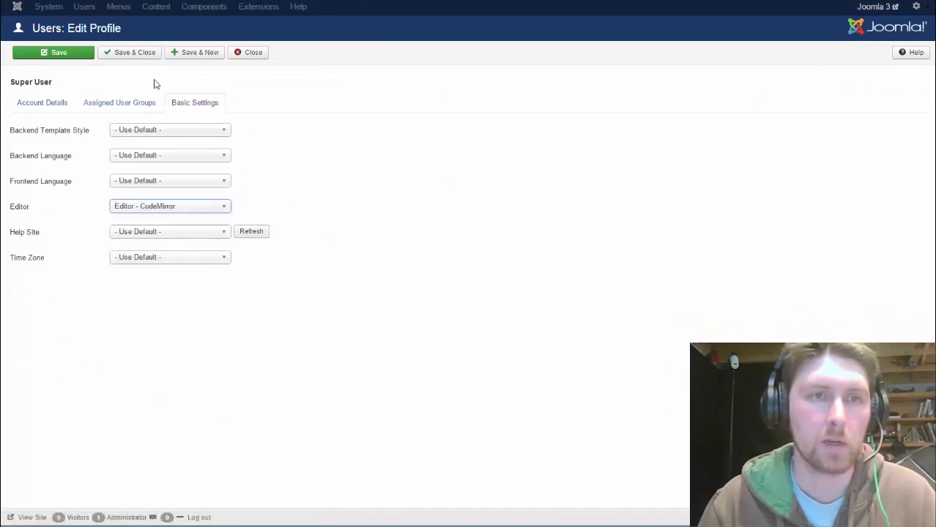
{"action": "left_click", "coordinate": [129, 54]}
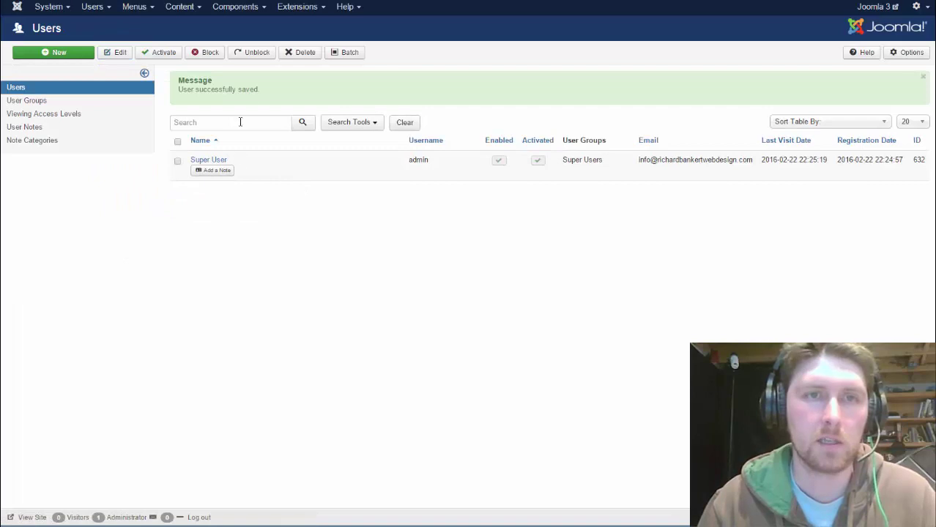
Open the 'Joomla! Testing' article from Content > Articles
{"action": "left_click", "coordinate": [184, 8]}
{"action": "left_click", "coordinate": [195, 29]}
{"action": "left_click", "coordinate": [273, 222]}
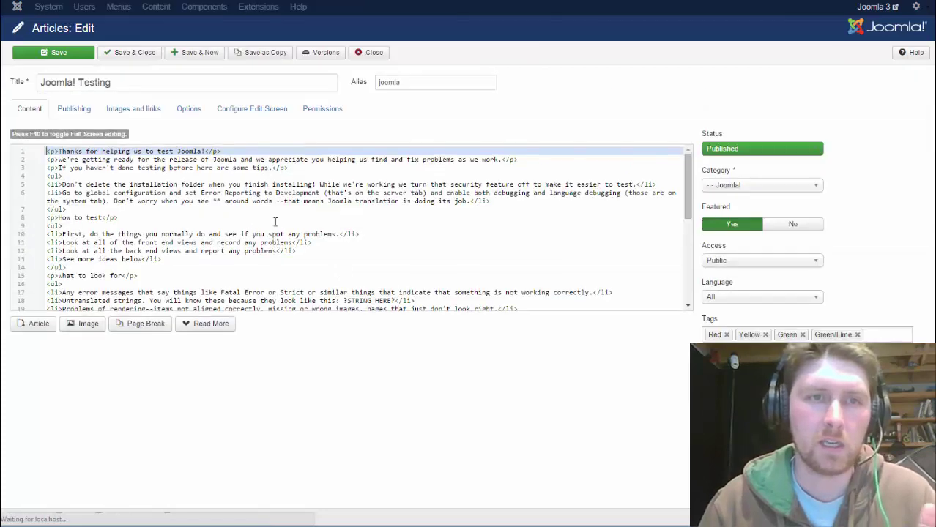
Paste the YouTube iframe as line 2 in CodeMirror, save, and reload the front-end page
{"action": "left_click", "coordinate": [230, 152]}
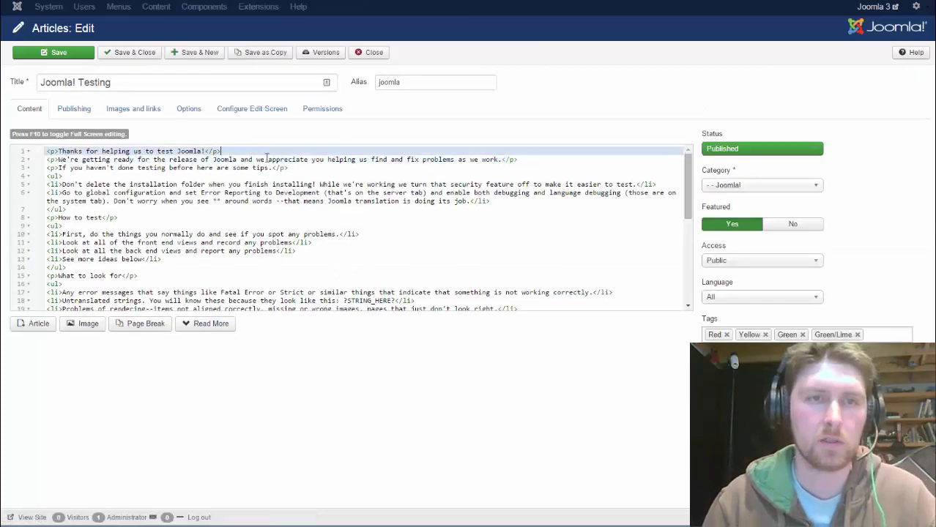
{"action": "key", "text": "Return"}
{"action": "type", "text": "<iframe src=\"https://www.youtube.com/embed/E6WqL8mWdik\" width=\"560\" height=\"315\" frameborder=\"0\" allowfullscreen=\"\"></iframe>"}
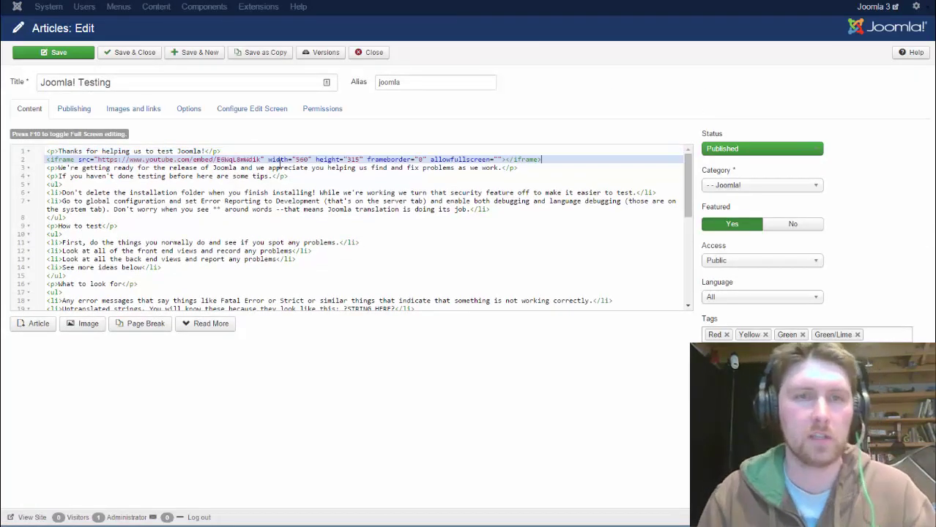
{"action": "left_click", "coordinate": [86, 53]}
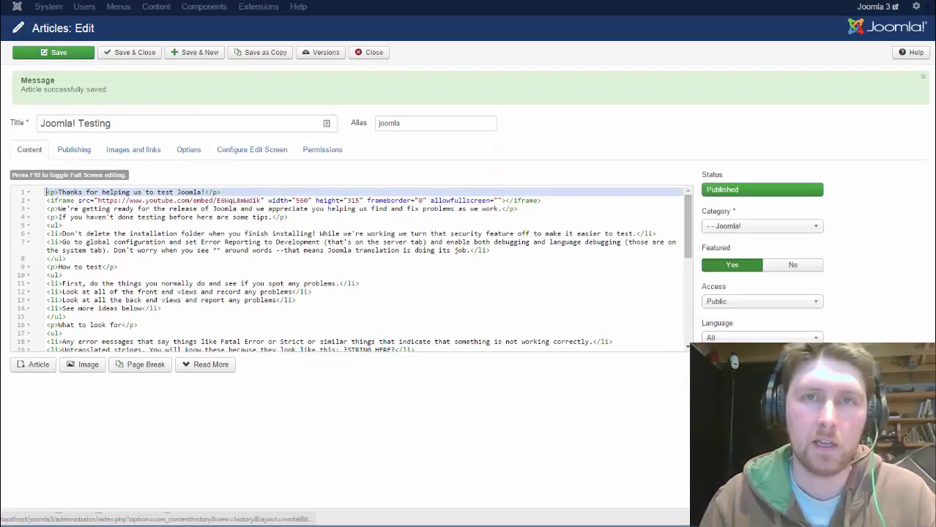
{"action": "key", "text": "ctrl+Tab"}
{"action": "key", "text": "F5"}
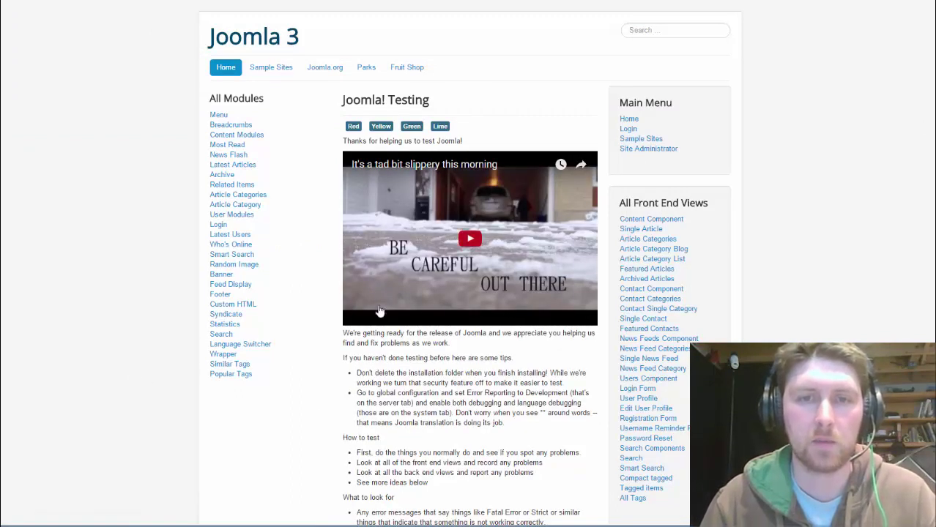
Switch between the admin and front-end tabs to view the article with its embedded video
{"action": "key", "text": "ctrl+Tab"}
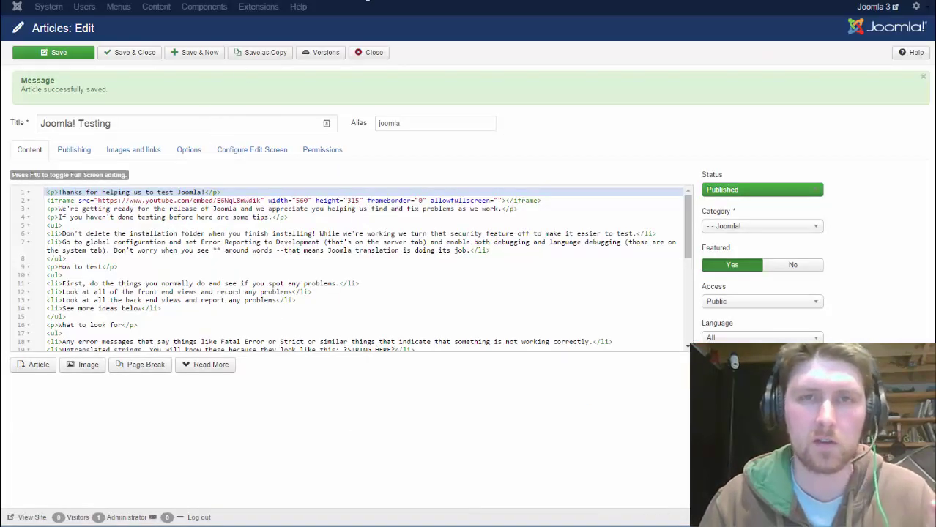
{"action": "key", "text": "ctrl+Tab"}
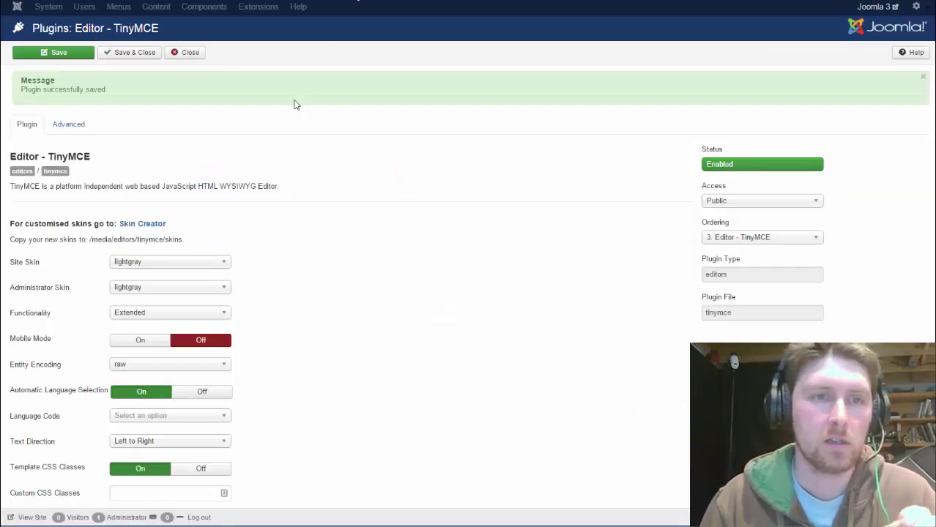
{"action": "scroll", "coordinate": [295, 105], "scroll_direction": "down", "scroll_amount": 2}
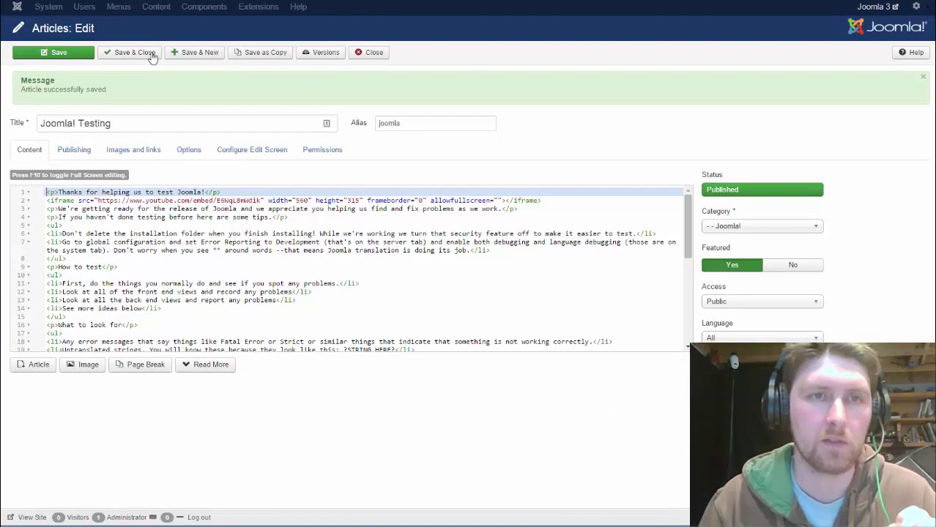
Close the article, then set the Super User's editor back to '- Use Default -' and save
{"action": "left_click", "coordinate": [150, 53]}
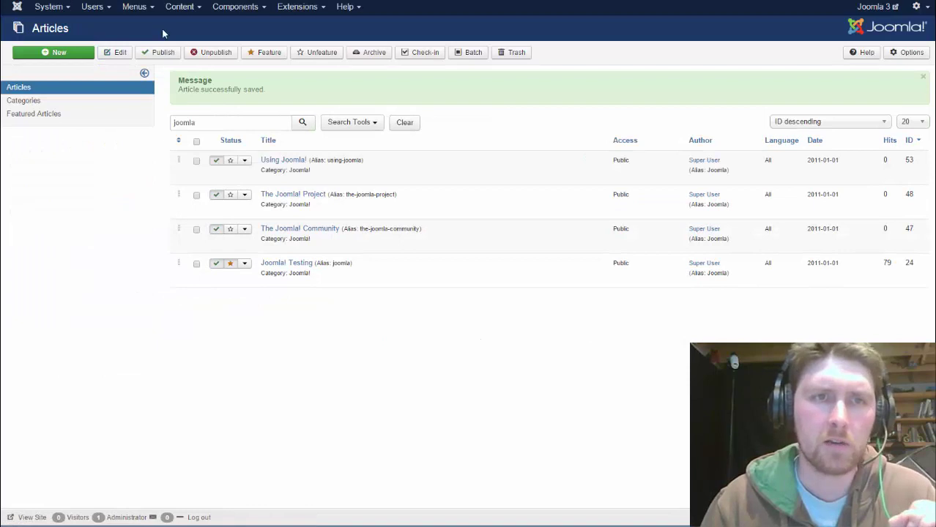
{"action": "left_click", "coordinate": [107, 9]}
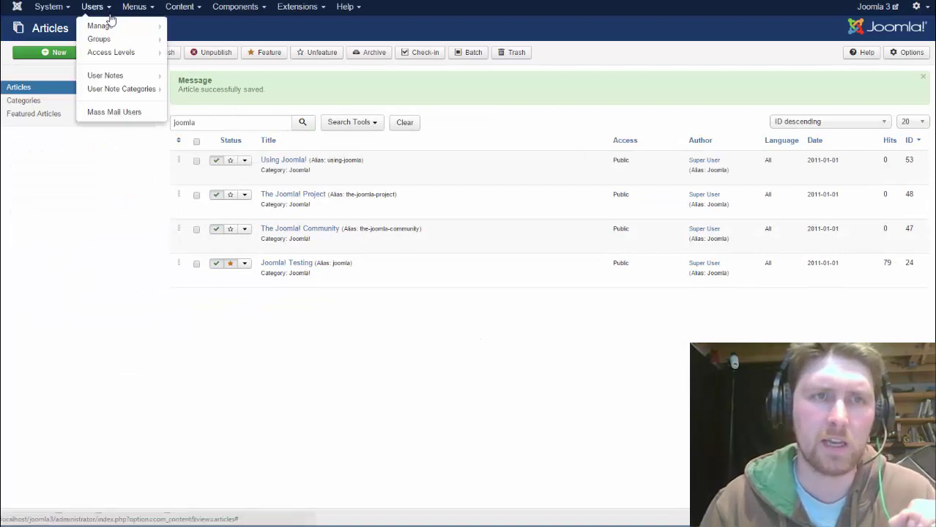
{"action": "left_click", "coordinate": [106, 26]}
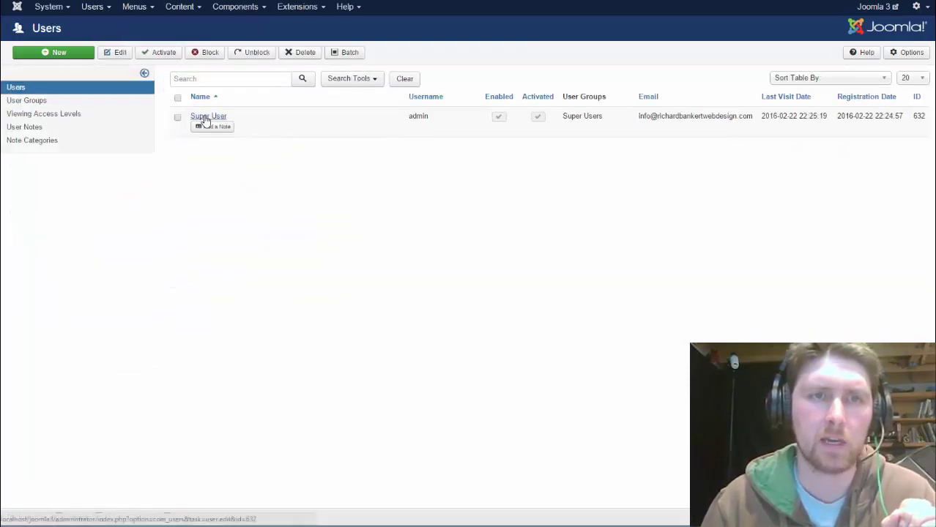
{"action": "left_click", "coordinate": [206, 116]}
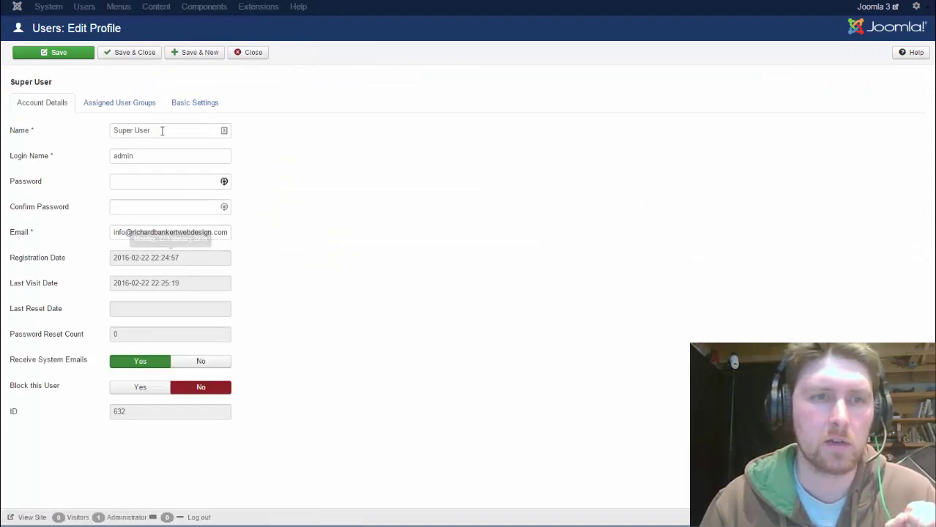
{"action": "left_click", "coordinate": [214, 103]}
{"action": "left_click", "coordinate": [162, 208]}
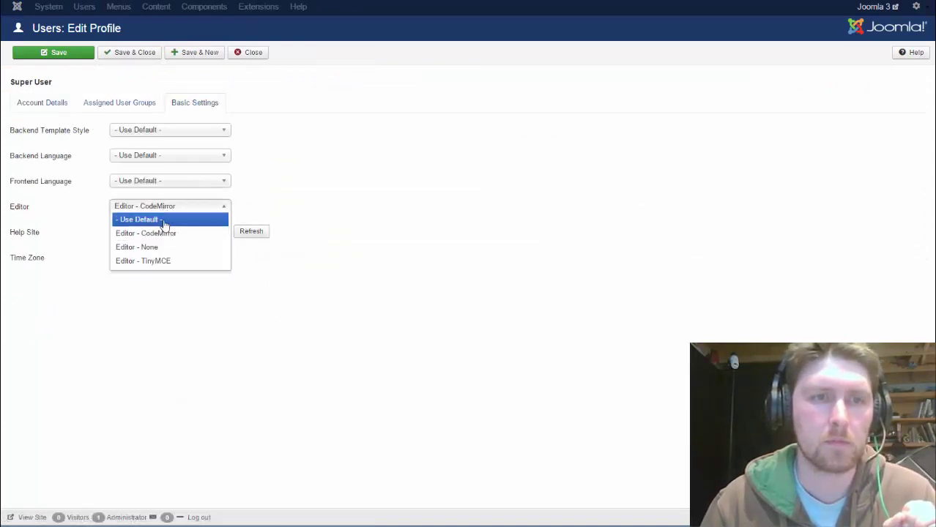
{"action": "left_click", "coordinate": [164, 222]}
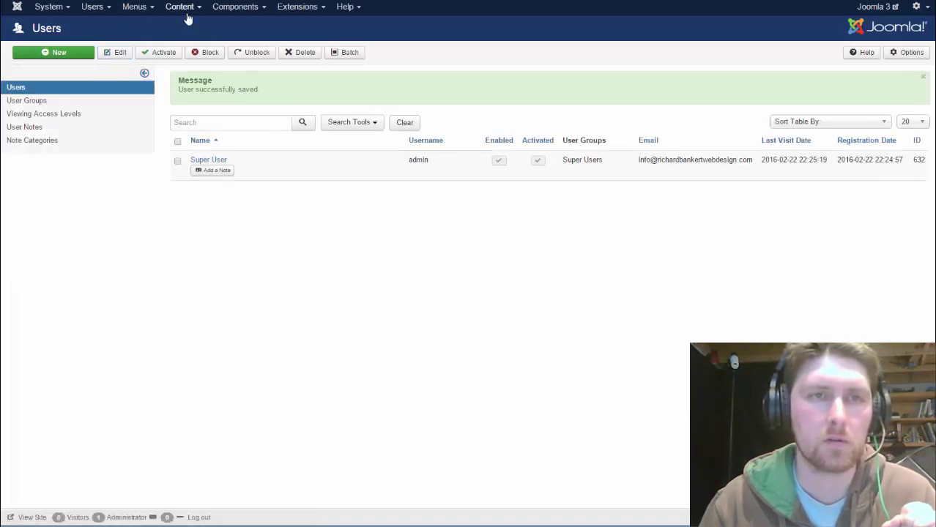
{"action": "left_click", "coordinate": [183, 9]}
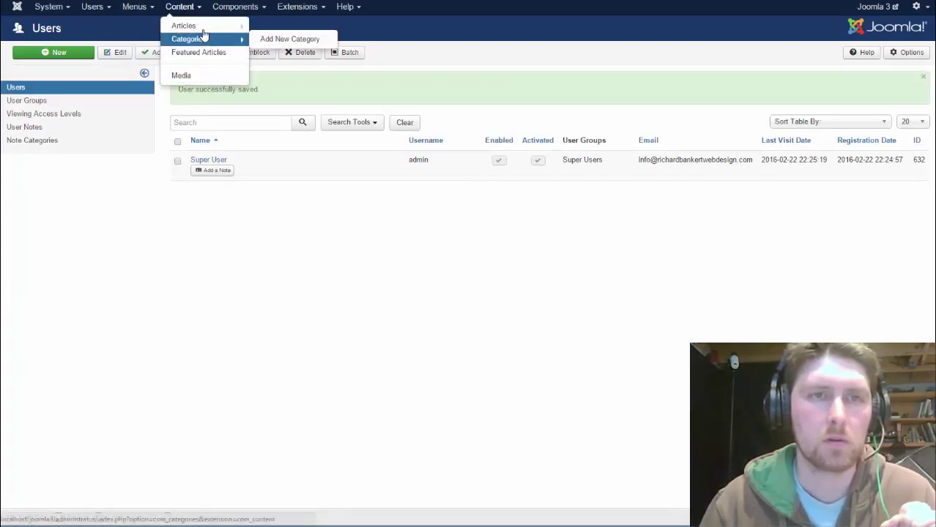
Append ' Yea!!!' to the first line of 'Joomla! Testing' and save the article
{"action": "left_click", "coordinate": [227, 80]}
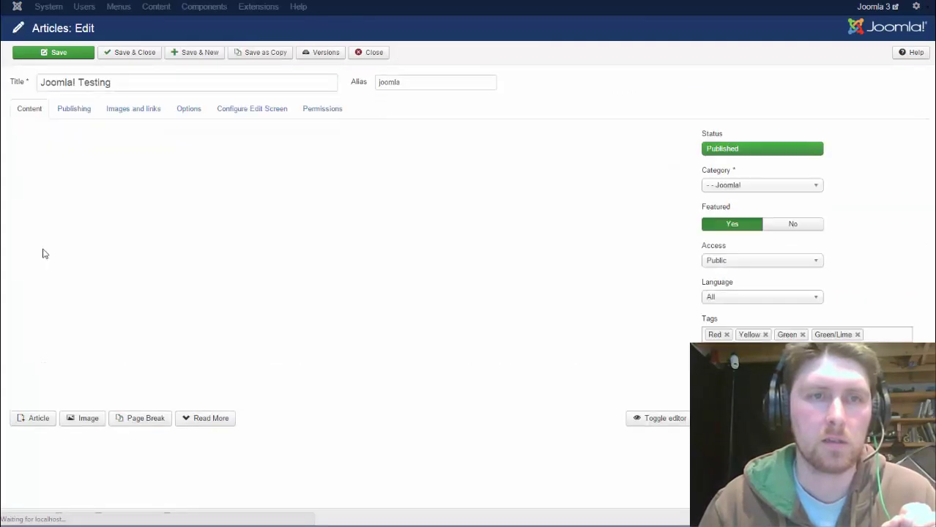
{"action": "left_click", "coordinate": [128, 220]}
{"action": "type", "text": "Yea!!!"}
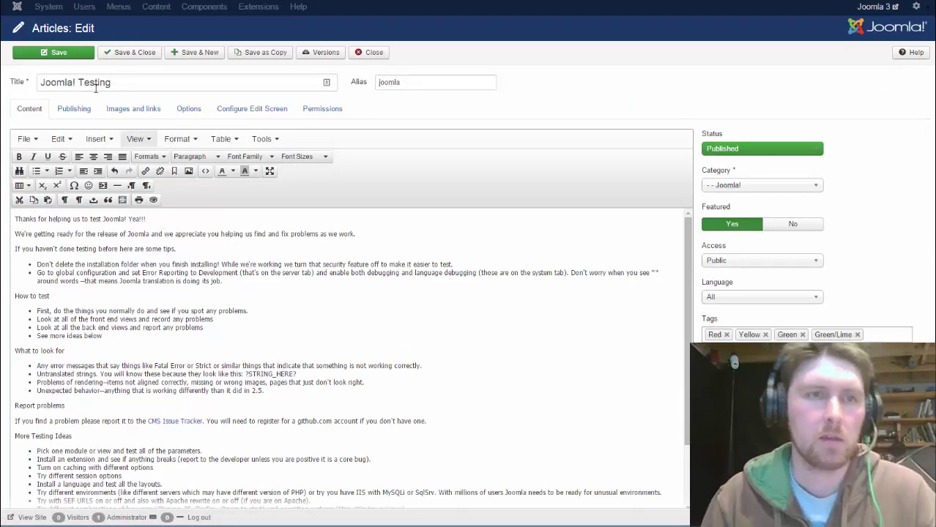
{"action": "left_click", "coordinate": [65, 54]}
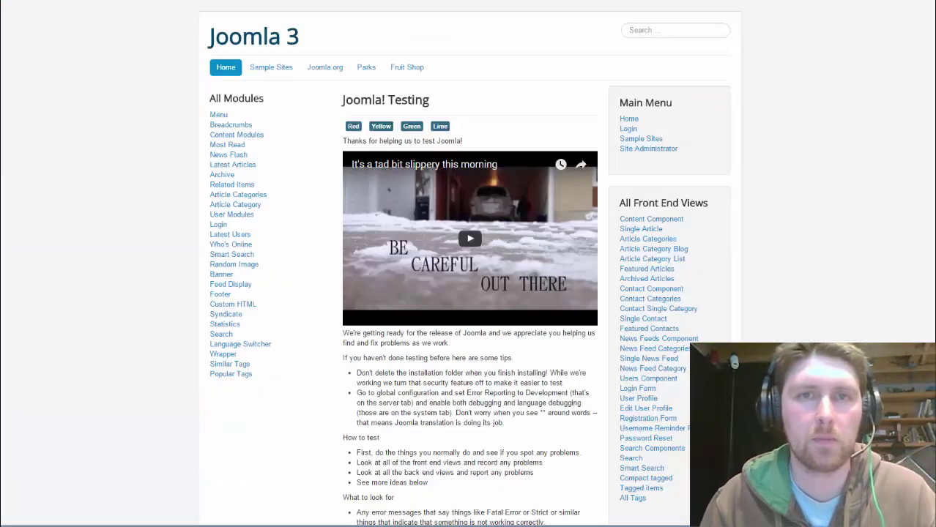
Reload the front-end article, then close the TinyMCE plugin settings to return to Plugins
{"action": "key", "text": "F5"}
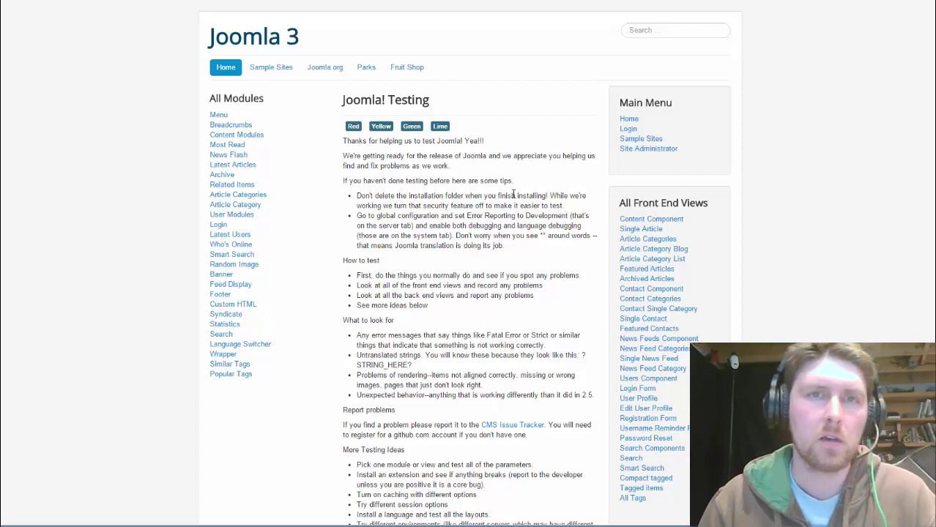
{"action": "key", "text": "ctrl+Tab"}
{"action": "left_click", "coordinate": [199, 54]}
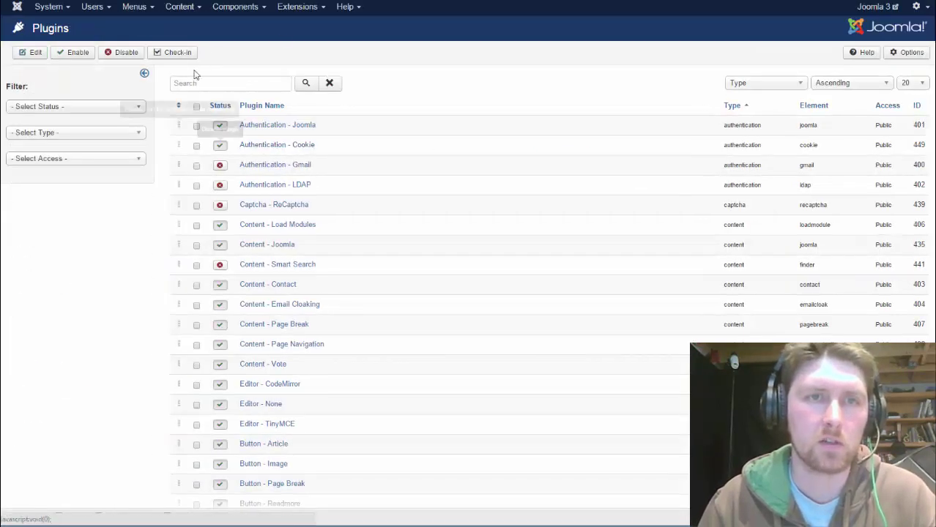
Reload the Plugins list and open the Editor - TinyMCE plugin settings
{"action": "mouse_move", "coordinate": [297, 9]}
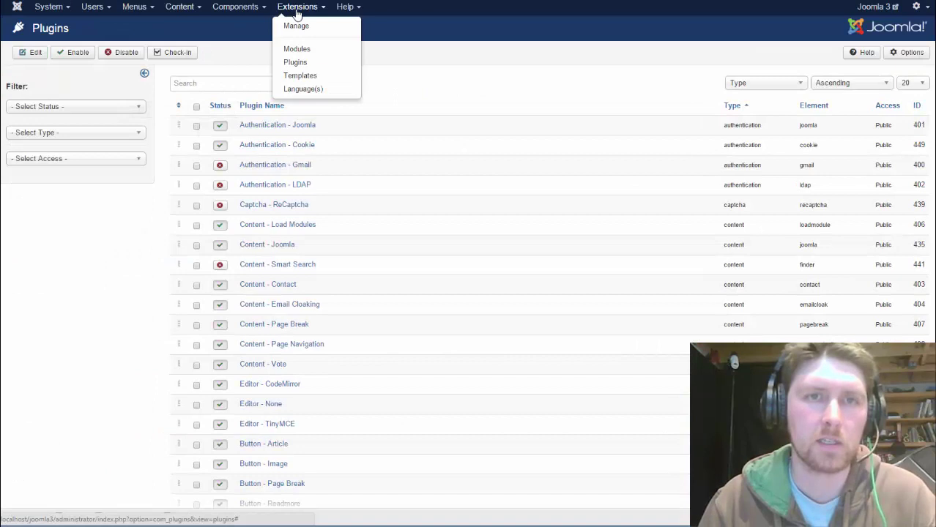
{"action": "left_click", "coordinate": [296, 63]}
{"action": "scroll", "coordinate": [250, 267], "scroll_direction": "down", "scroll_amount": 1}
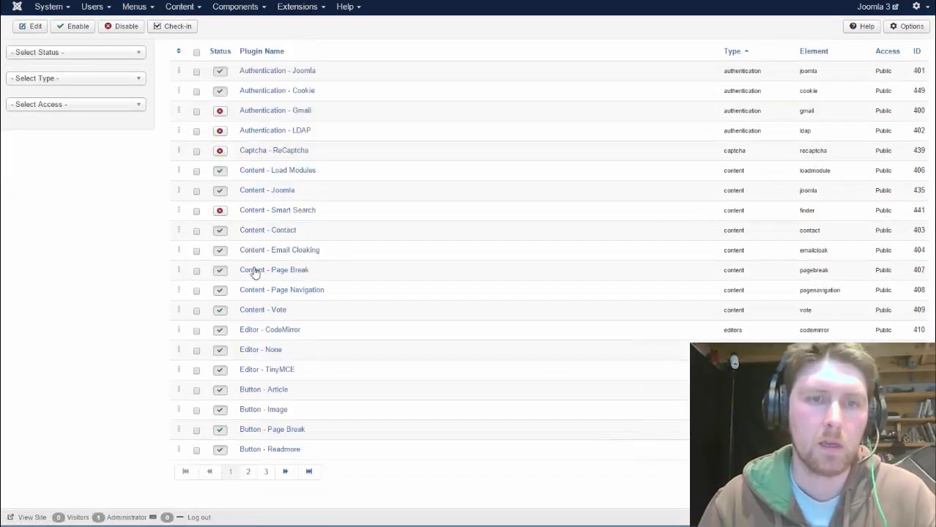
{"action": "left_click", "coordinate": [277, 370]}
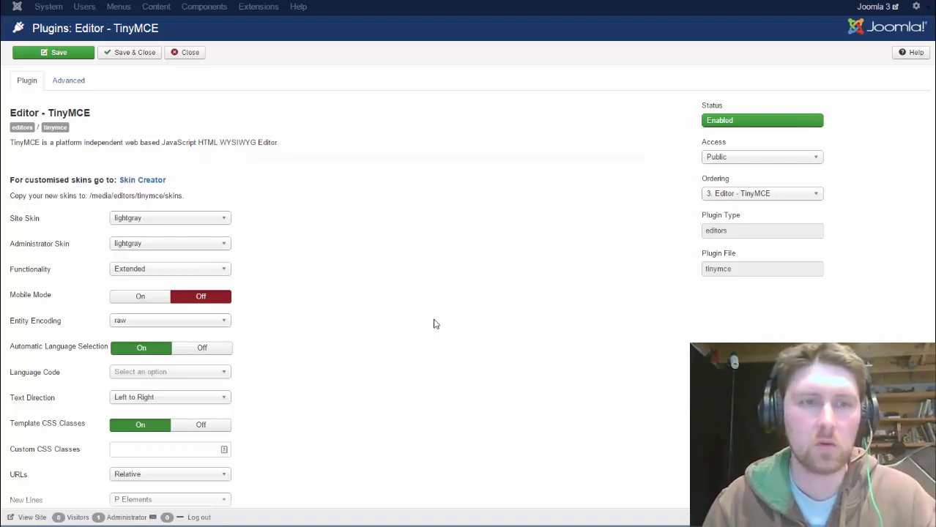
Remove 'iframe' from Prohibited Elements, leaving script,applet, and save the plugin
{"action": "scroll", "coordinate": [410, 319], "scroll_direction": "down", "scroll_amount": 2}
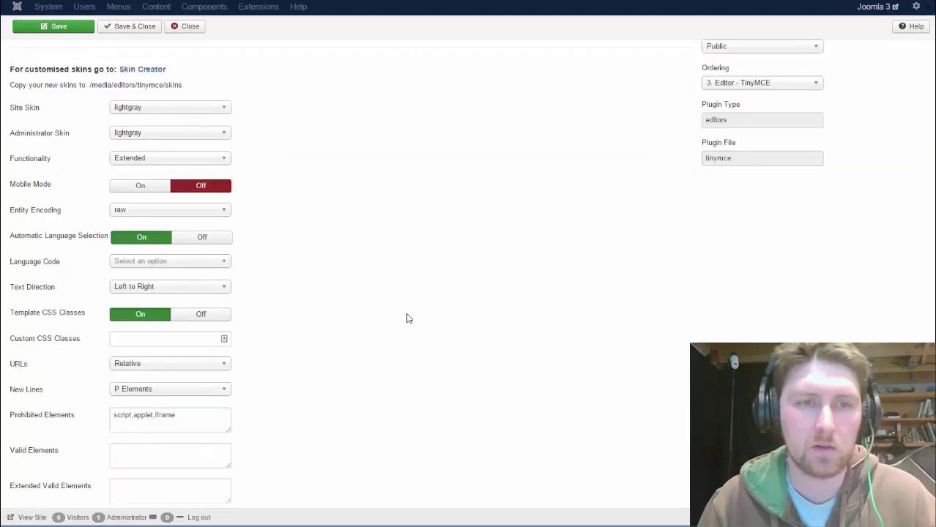
{"action": "scroll", "coordinate": [355, 312], "scroll_direction": "up", "scroll_amount": 2}
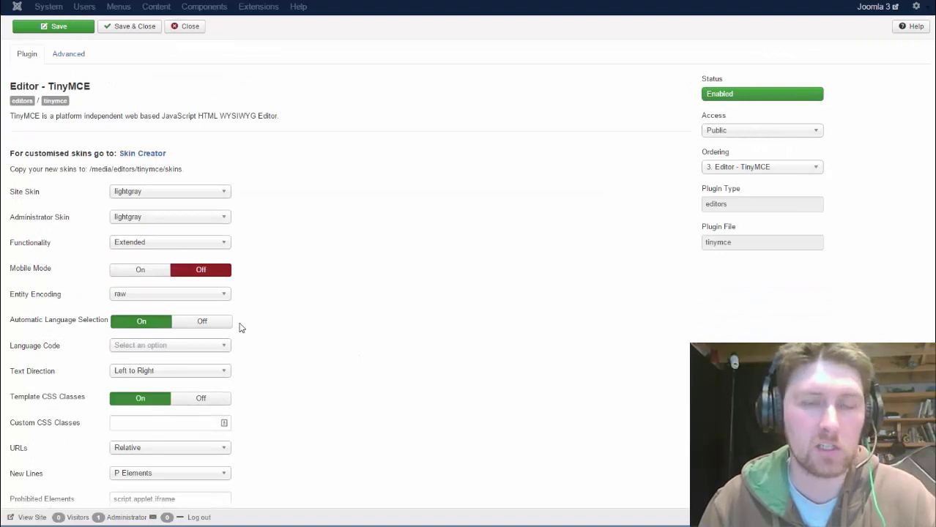
{"action": "scroll", "coordinate": [337, 361], "scroll_direction": "down", "scroll_amount": 2}
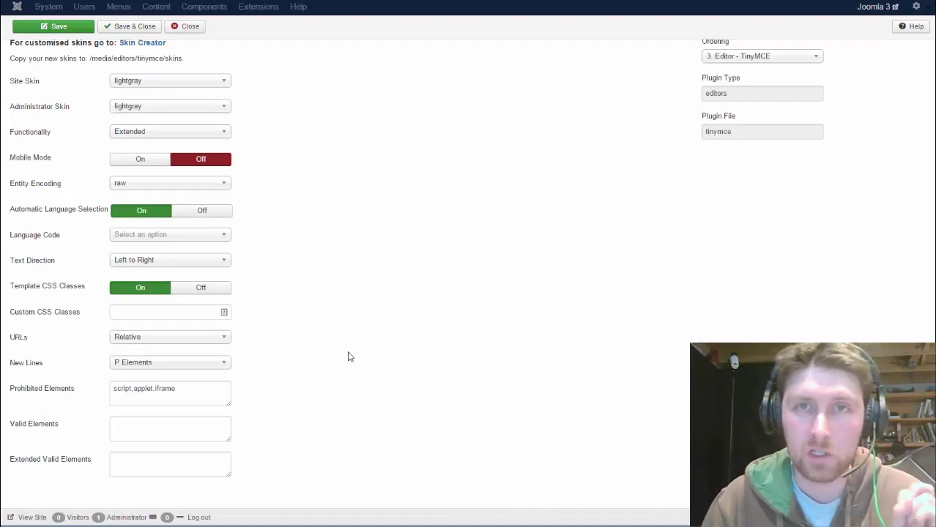
{"action": "left_click_drag", "start_coordinate": [180, 389], "coordinate": [160, 386]}
{"action": "key", "text": "BackSpace"}
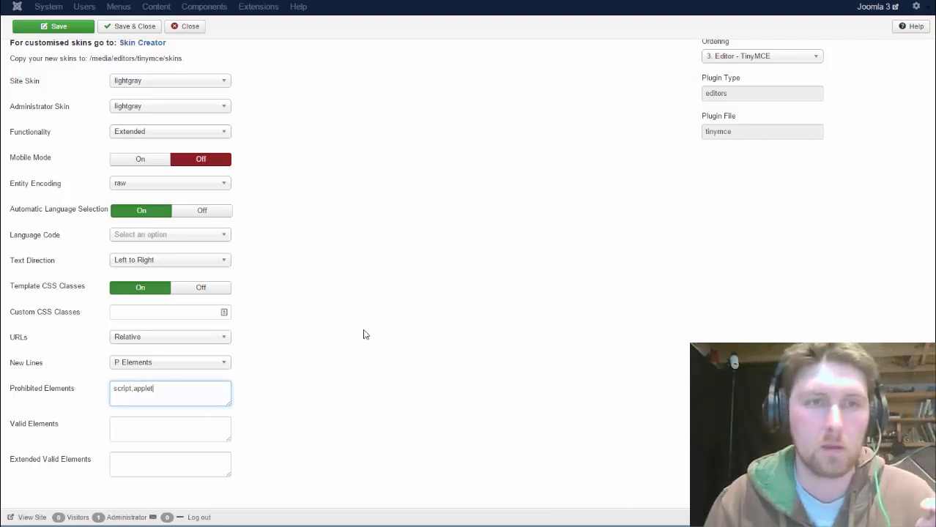
{"action": "scroll", "coordinate": [363, 334], "scroll_direction": "up", "scroll_amount": 3}
{"action": "left_click", "coordinate": [81, 55]}
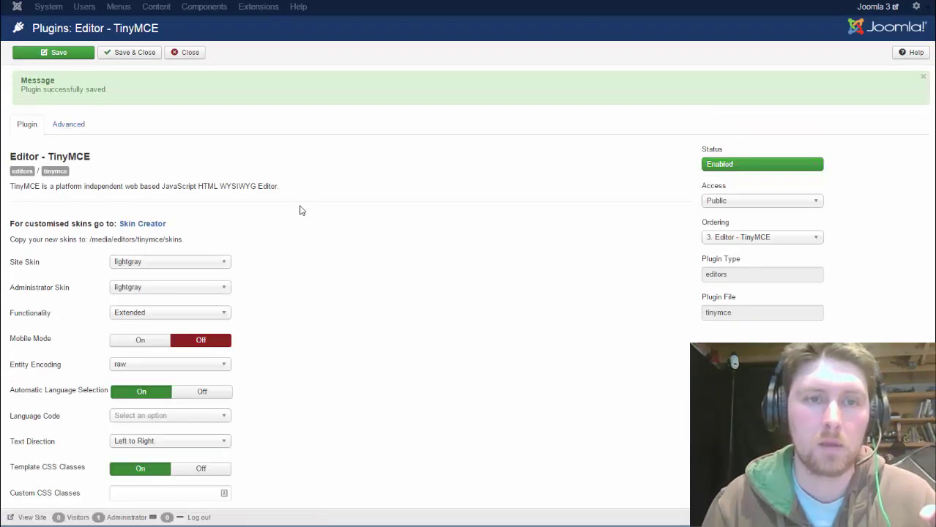
{"action": "scroll", "coordinate": [220, 308], "scroll_direction": "down", "scroll_amount": 3}
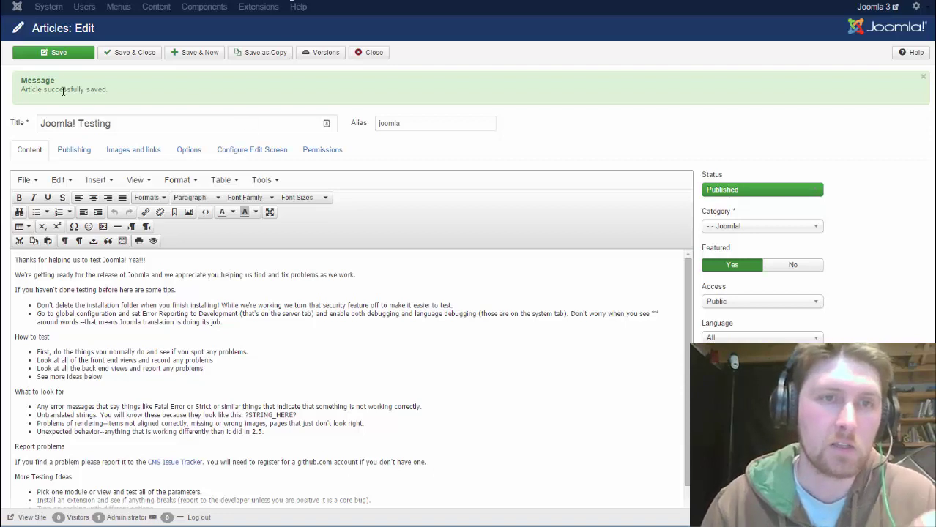
Focus the Title field of 'Joomla! Testing' and re-save the article
{"action": "left_click", "coordinate": [115, 126]}
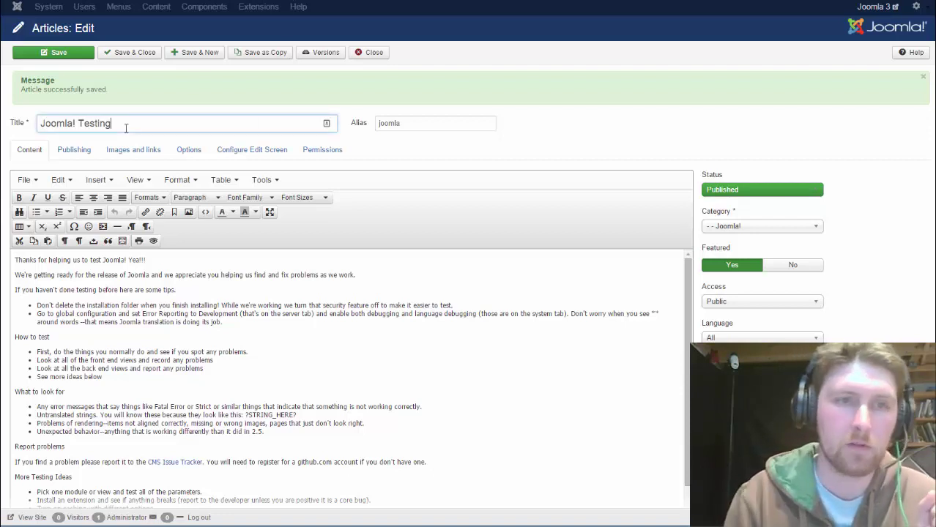
{"action": "left_click", "coordinate": [74, 55]}
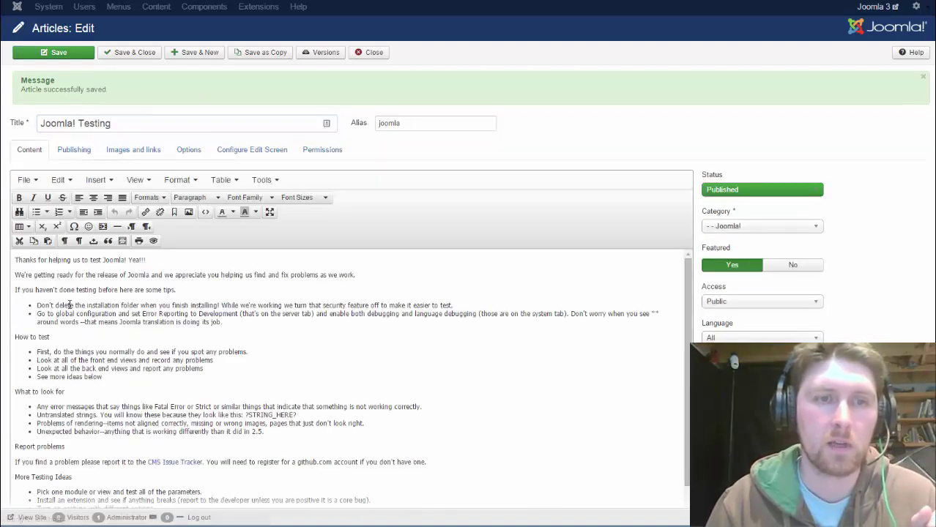
Paste the YouTube iframe code on a new line after the first paragraph in Source code, then save
{"action": "left_click", "coordinate": [205, 212]}
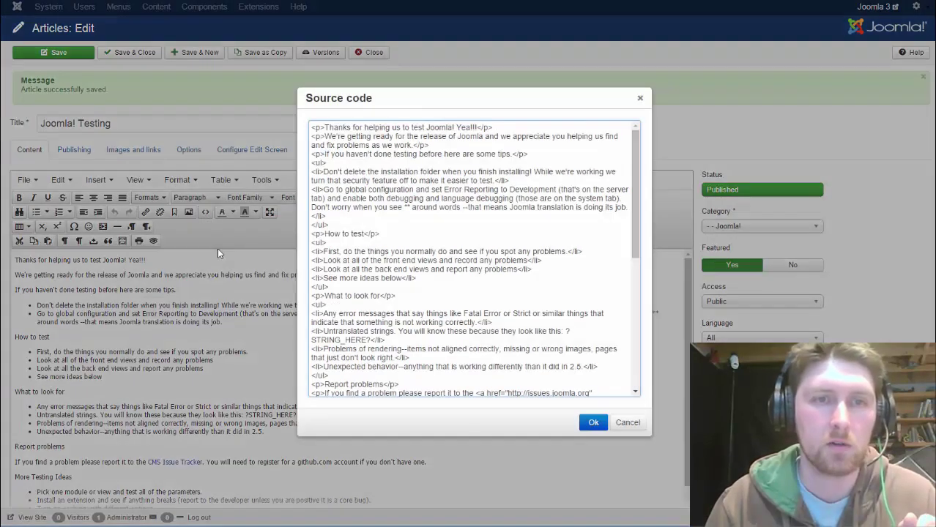
{"action": "key", "text": "Return"}
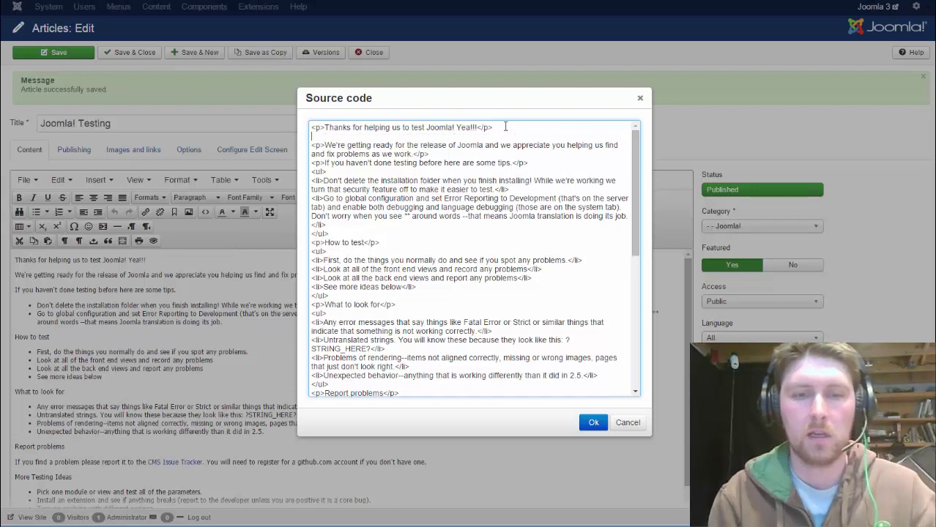
{"action": "type", "text": "<iframe src=\"https://www.youtube.com/embed/E6WqL8mWdik\" width=\"560\" height=\"315\" frameborder=\"0\" allowfullscreen=\"\"></iframe>"}
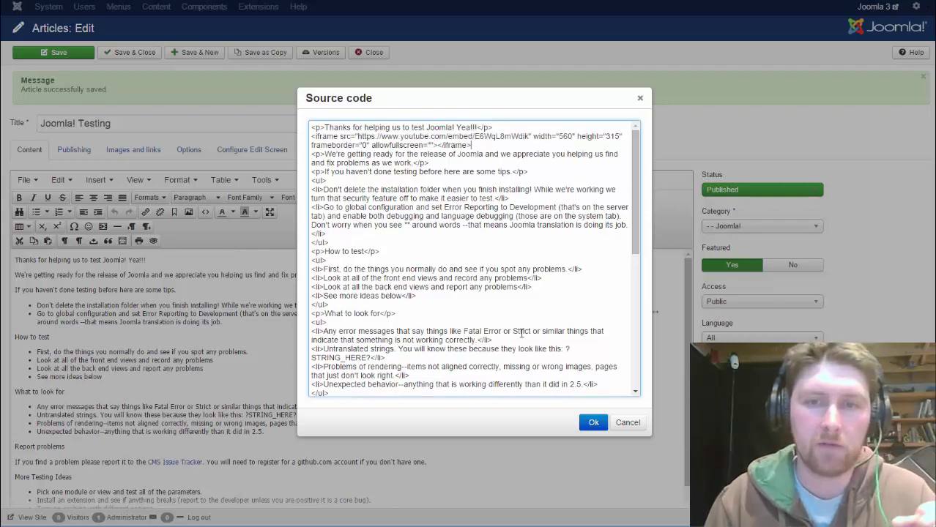
{"action": "left_click", "coordinate": [592, 422]}
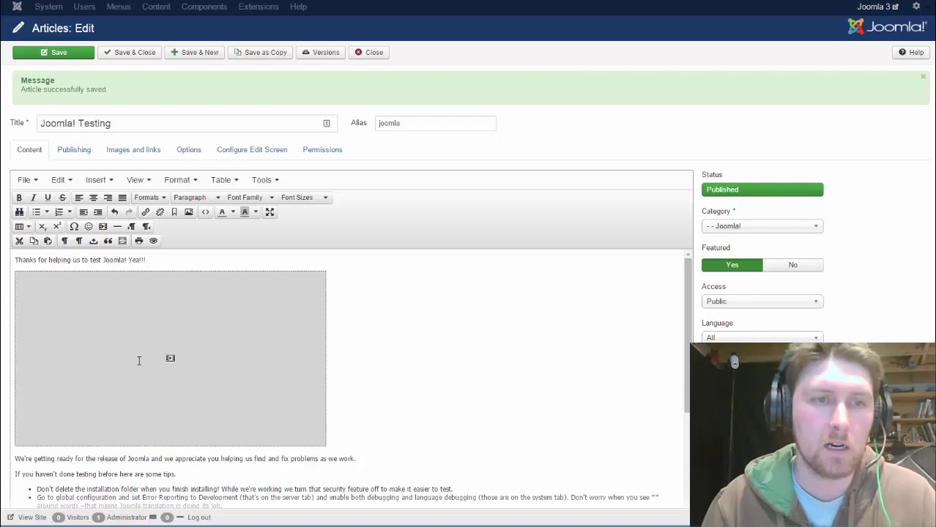
{"action": "scroll", "coordinate": [370, 364], "scroll_direction": "down", "scroll_amount": 6}
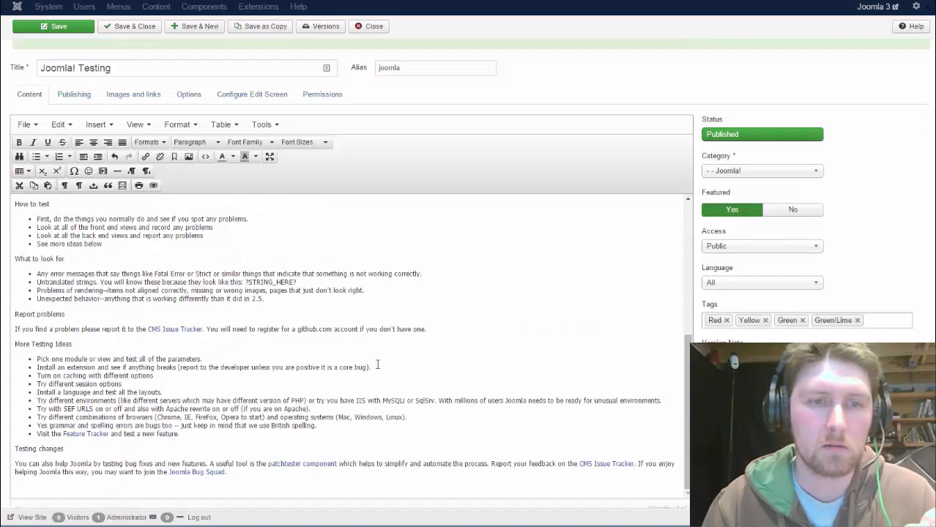
{"action": "scroll", "coordinate": [369, 357], "scroll_direction": "up", "scroll_amount": 7}
{"action": "left_click", "coordinate": [63, 56]}
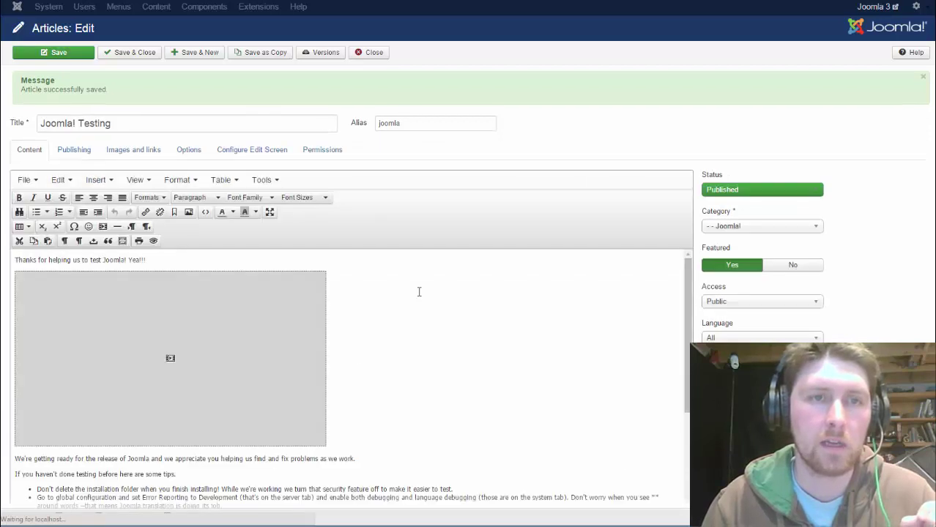
Refresh the front-end page to check the video, then delete ' Yea!!!' from the opening line
{"action": "key", "text": "ctrl+Tab"}
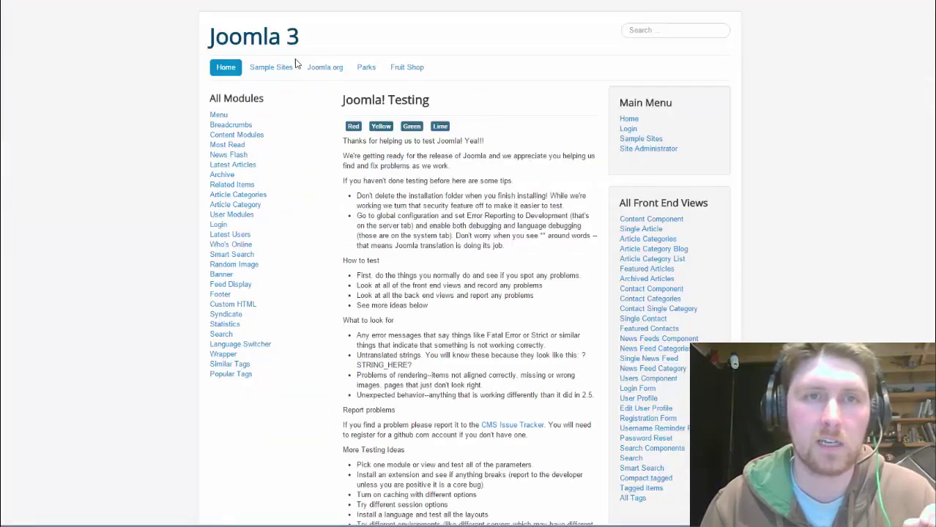
{"action": "key", "text": "F5"}
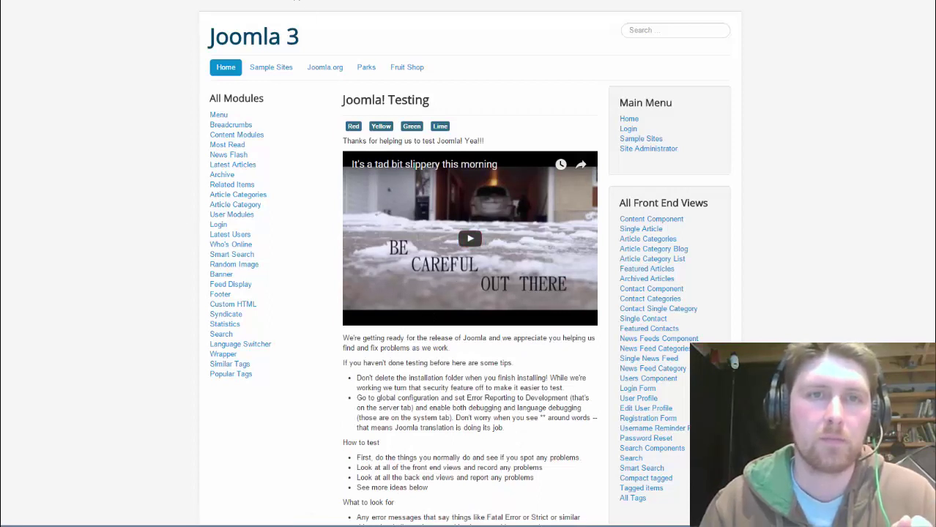
{"action": "key", "text": "ctrl+Tab"}
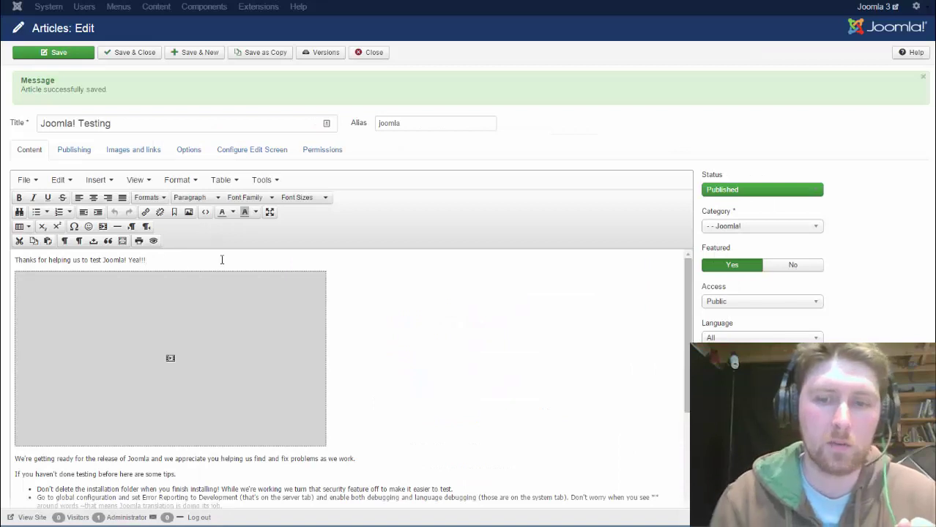
{"action": "key", "text": "BackSpace"}
{"action": "key", "text": "BackSpace"}
{"action": "key", "text": "BackSpace"}
{"action": "key", "text": "BackSpace"}
{"action": "key", "text": "BackSpace"}
{"action": "key", "text": "BackSpace"}
{"action": "key", "text": "BackSpace"}
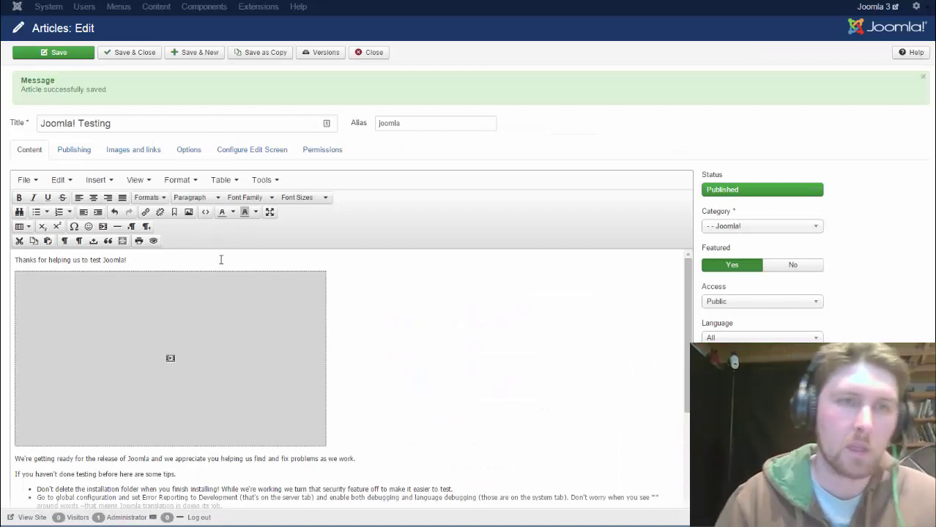
Save and close the article, refresh the front end to confirm it, then reopen Joomla! Testing
{"action": "left_click", "coordinate": [153, 56]}
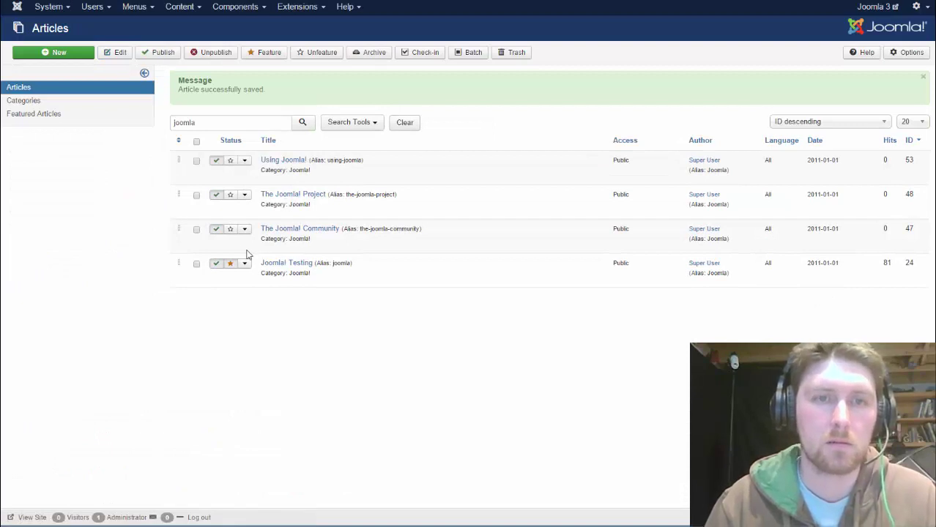
{"action": "key", "text": "ctrl+Tab"}
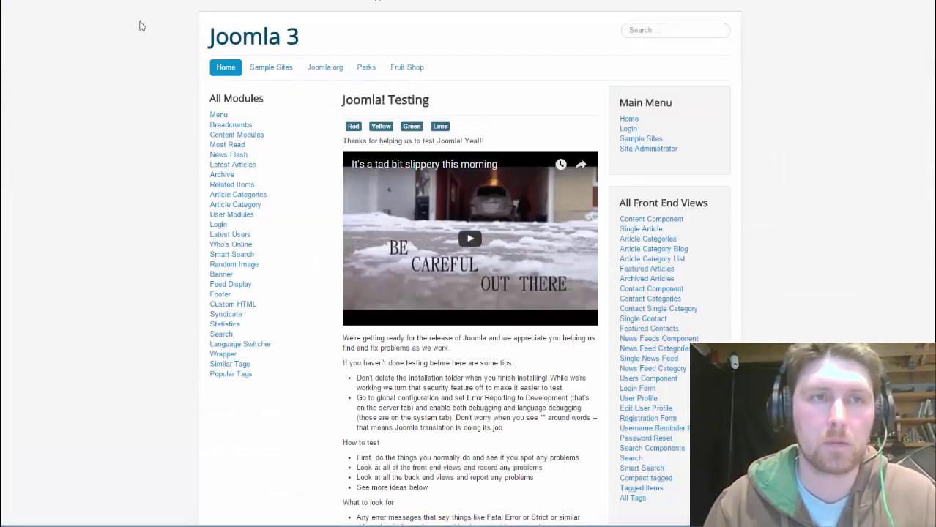
{"action": "key", "text": "F5"}
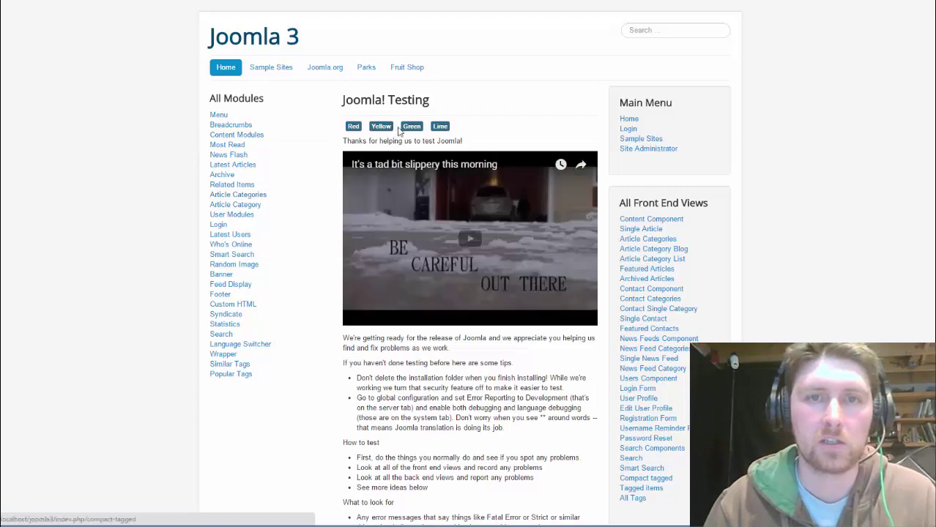
{"action": "key", "text": "ctrl+Tab"}
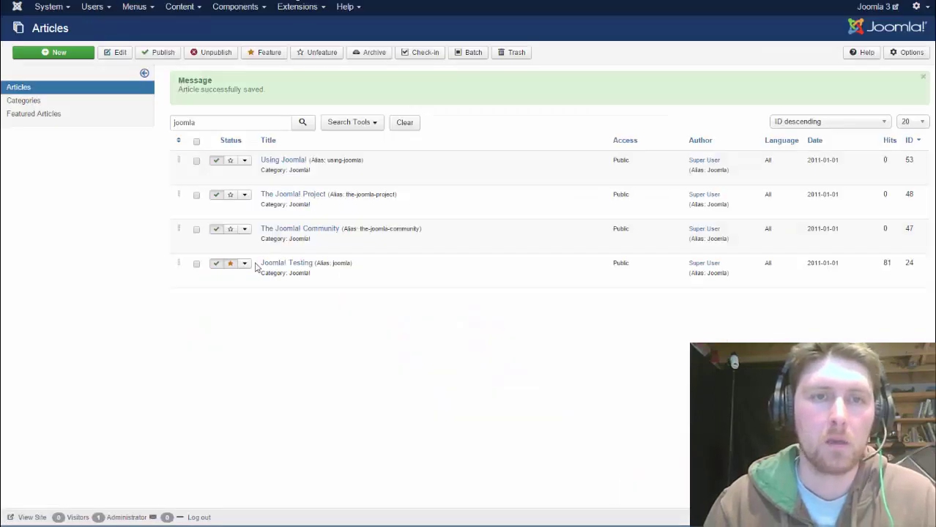
{"action": "left_click", "coordinate": [286, 268]}
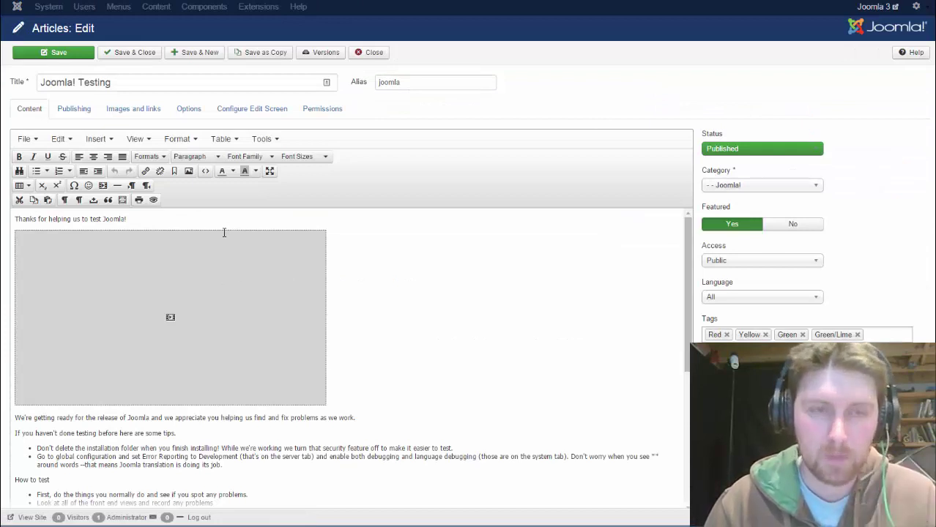
Delete the embedded video placeholder and check the HTML source, closing it unchanged
{"action": "left_click", "coordinate": [217, 247]}
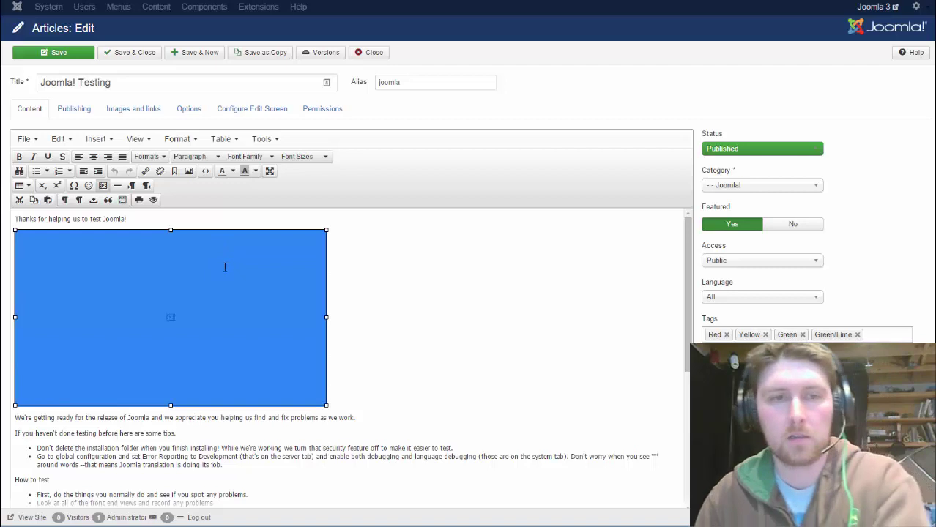
{"action": "key", "text": "Delete"}
{"action": "key", "text": "Delete"}
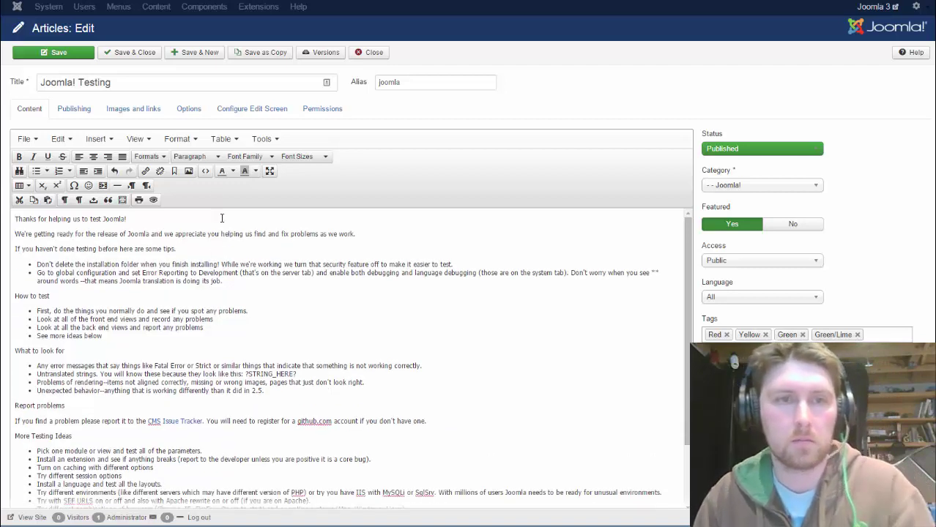
{"action": "left_click", "coordinate": [205, 170]}
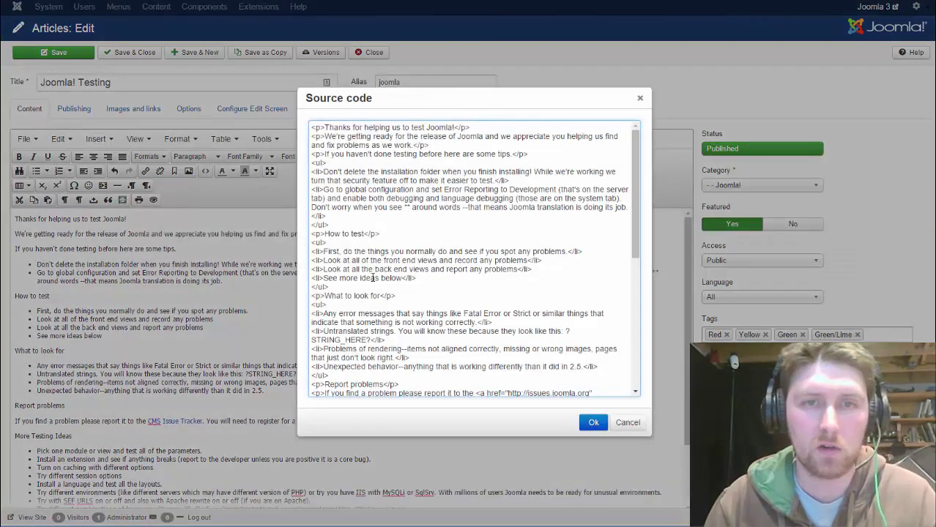
{"action": "left_click", "coordinate": [628, 423]}
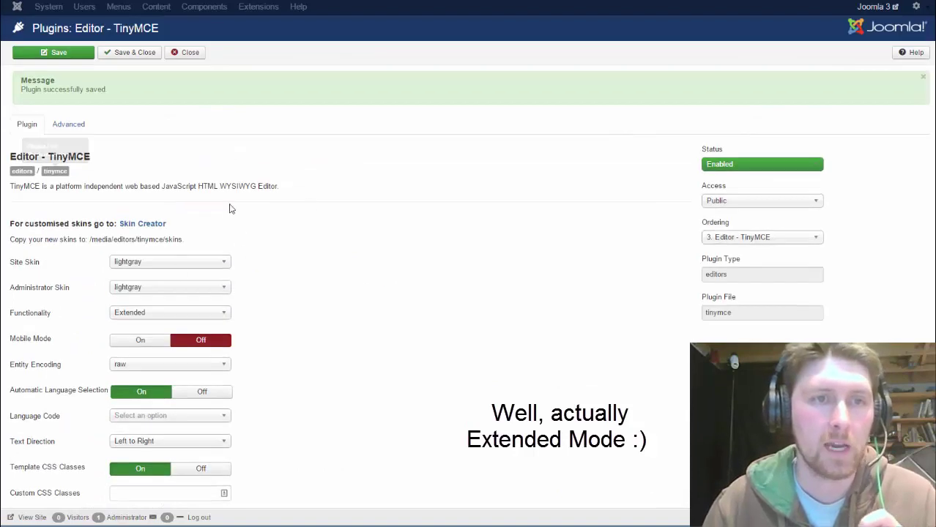
Set the TinyMCE plugin's Functionality level to Extended and save the plugin
{"action": "scroll", "coordinate": [300, 315], "scroll_direction": "down", "scroll_amount": 2}
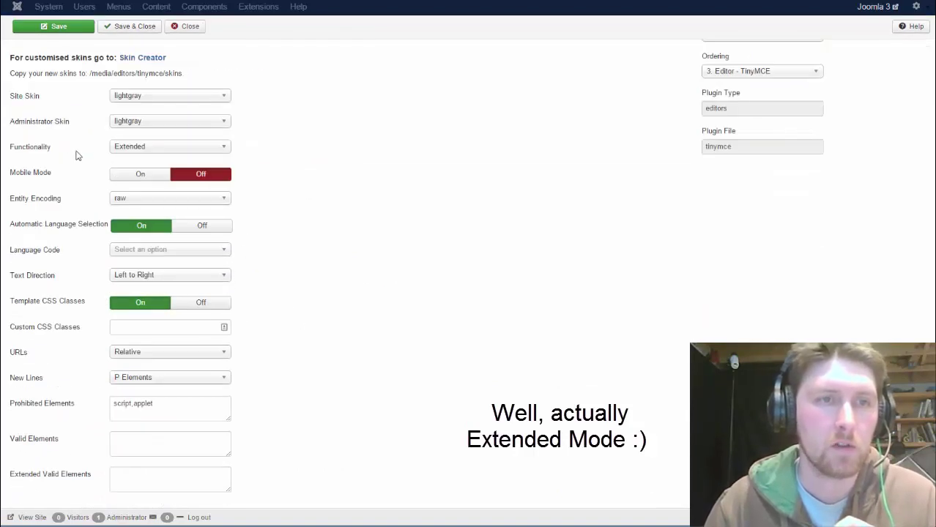
{"action": "left_click", "coordinate": [119, 150]}
{"action": "left_click", "coordinate": [139, 176]}
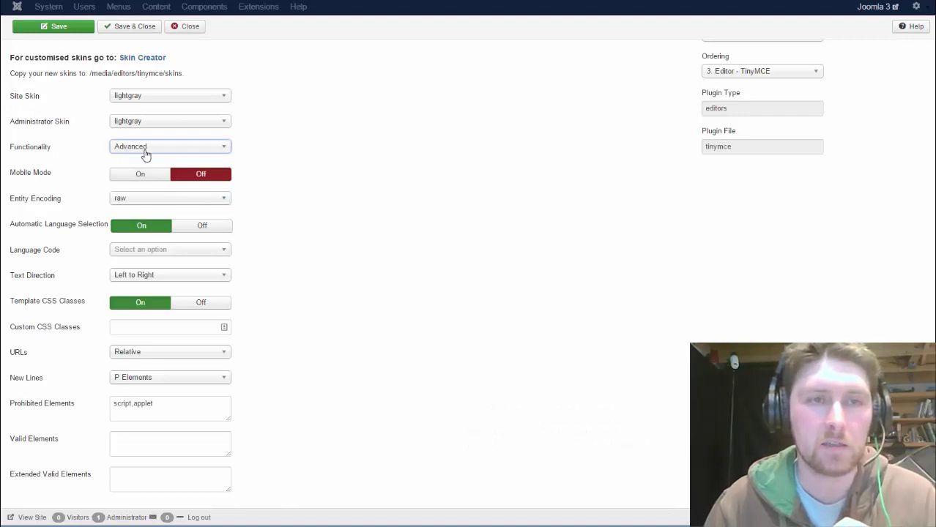
{"action": "left_click", "coordinate": [146, 150]}
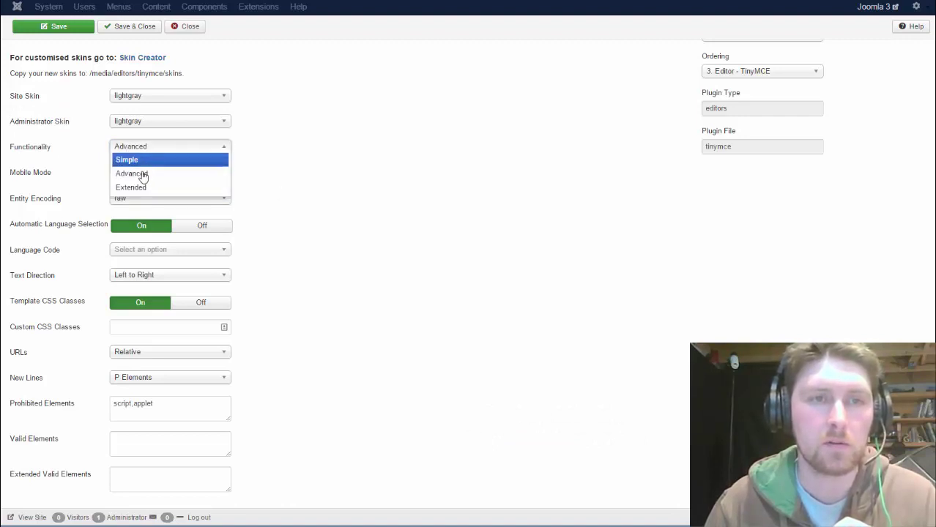
{"action": "left_click", "coordinate": [143, 176]}
{"action": "left_click", "coordinate": [160, 150]}
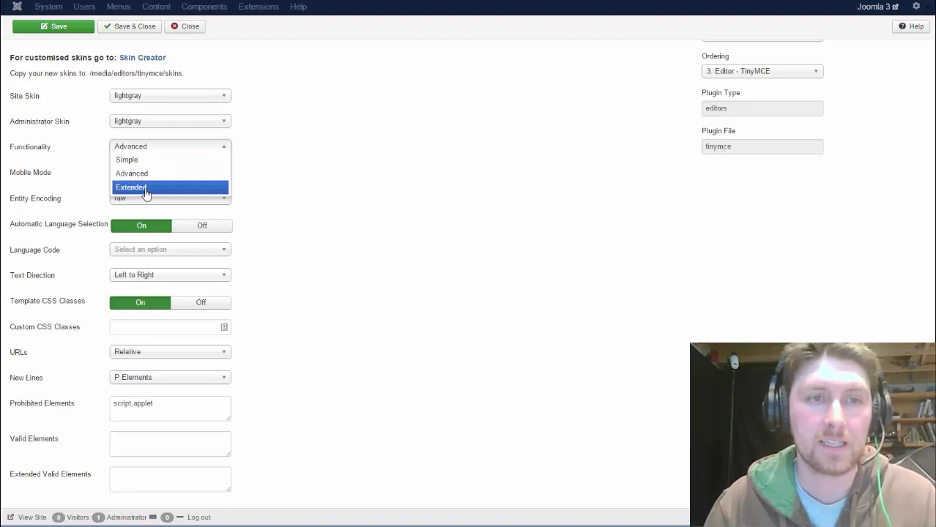
{"action": "left_click", "coordinate": [146, 189]}
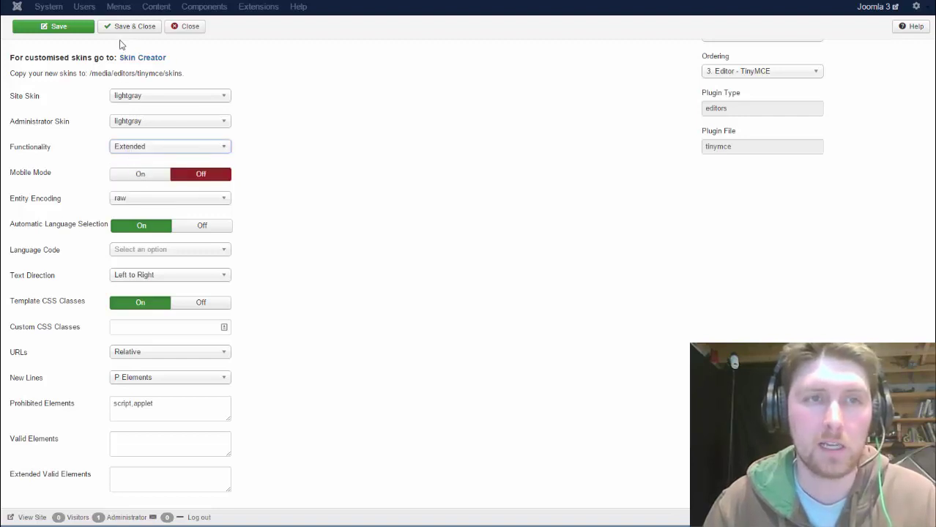
{"action": "left_click", "coordinate": [63, 30]}
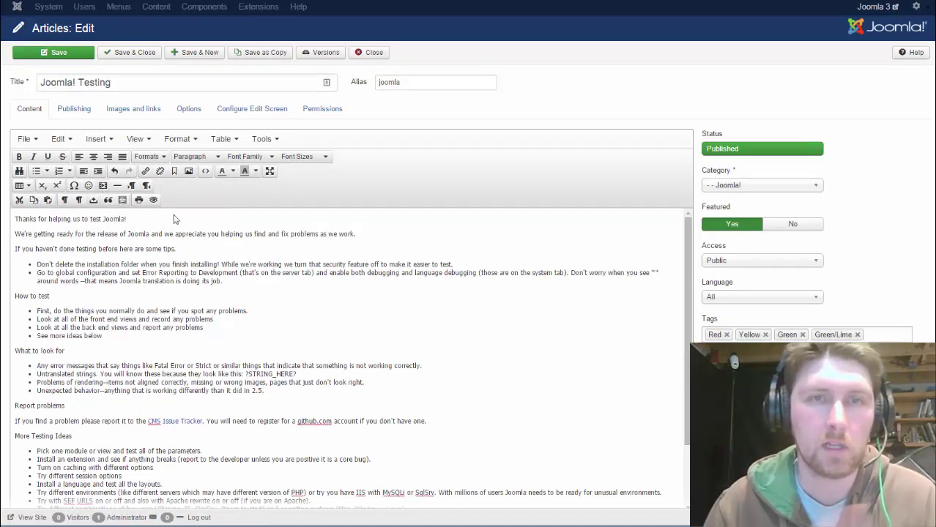
Embed the YouTube iframe after the second paragraph via Insert/edit video's Embed tab, then save
{"action": "left_click", "coordinate": [377, 235]}
{"action": "key", "text": "Return"}
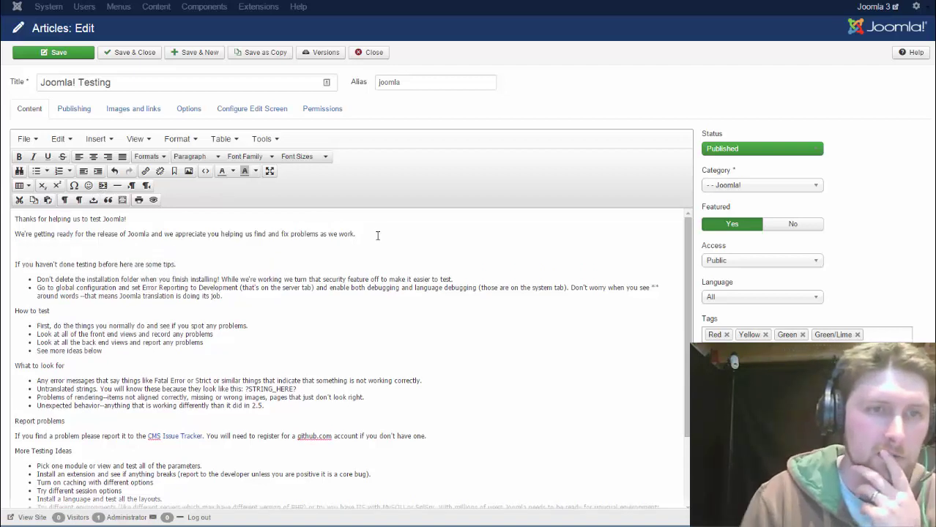
{"action": "left_click", "coordinate": [104, 186]}
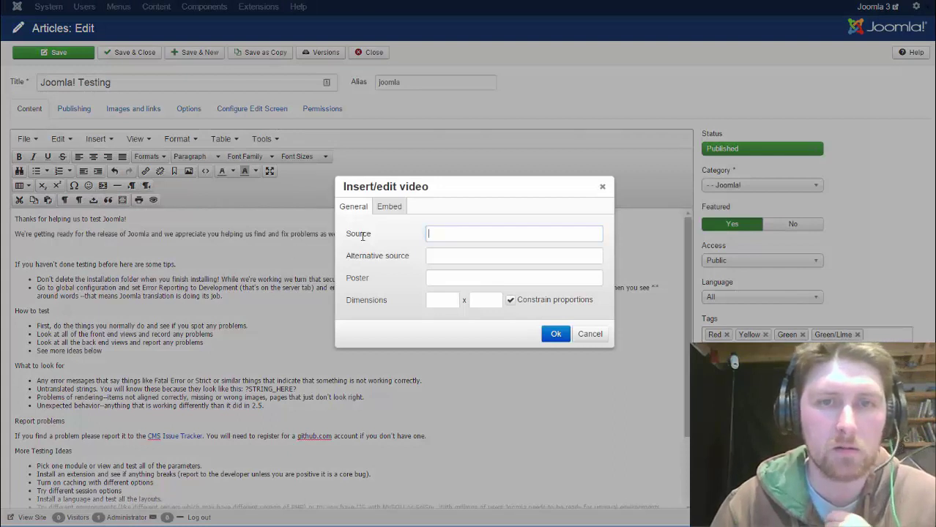
{"action": "left_click", "coordinate": [391, 210]}
{"action": "left_click", "coordinate": [408, 246]}
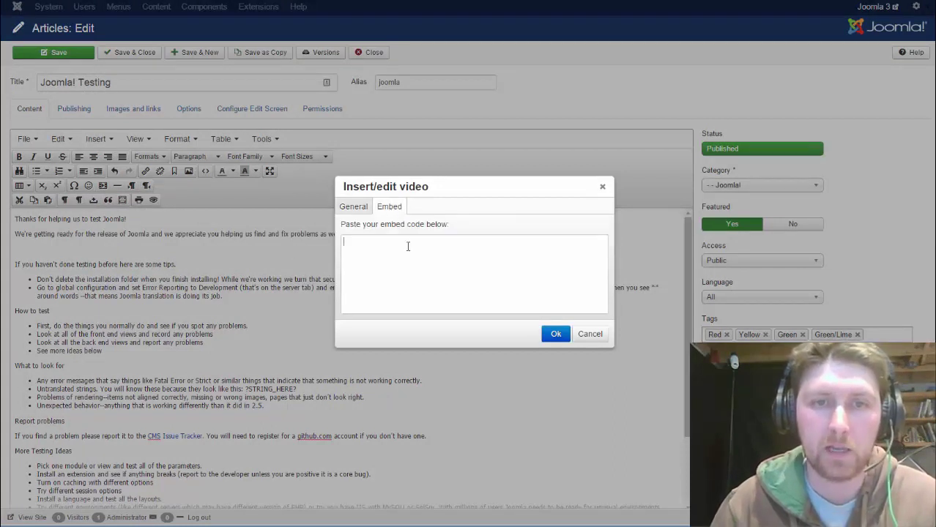
{"action": "type", "text": "<iframe src=\"https://www.youtube.com/embed/E6WqL8mWdik\" width=\"560\" height=\"315\" frameborder=\"0\" allowfullscreen=\"\"></iframe>"}
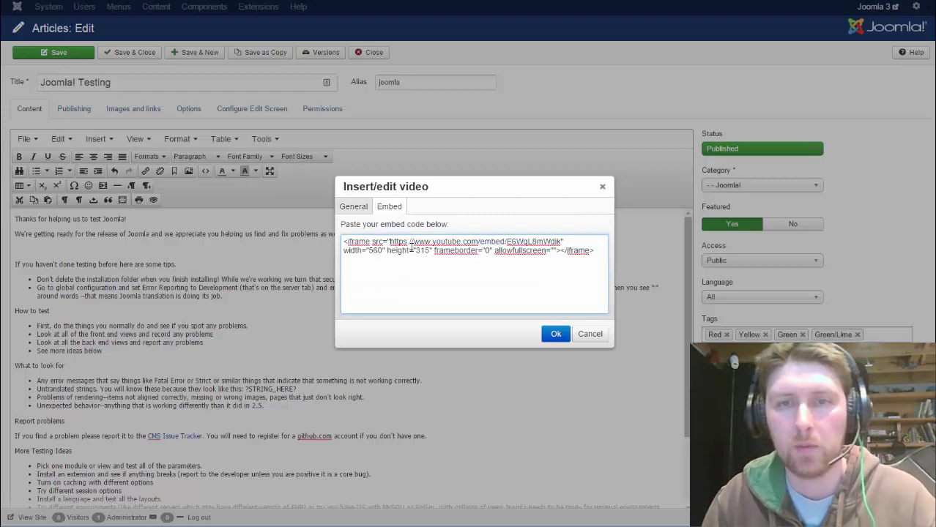
{"action": "left_click", "coordinate": [555, 336]}
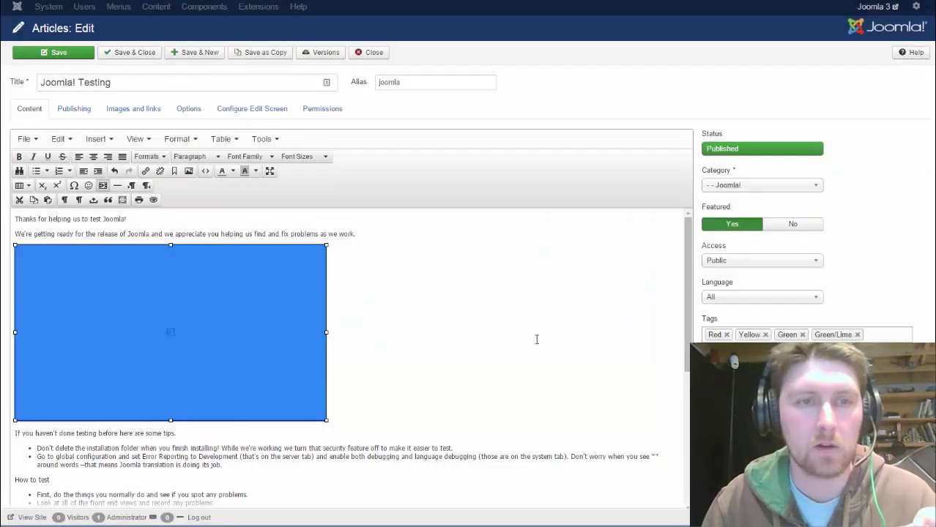
{"action": "left_click", "coordinate": [388, 287]}
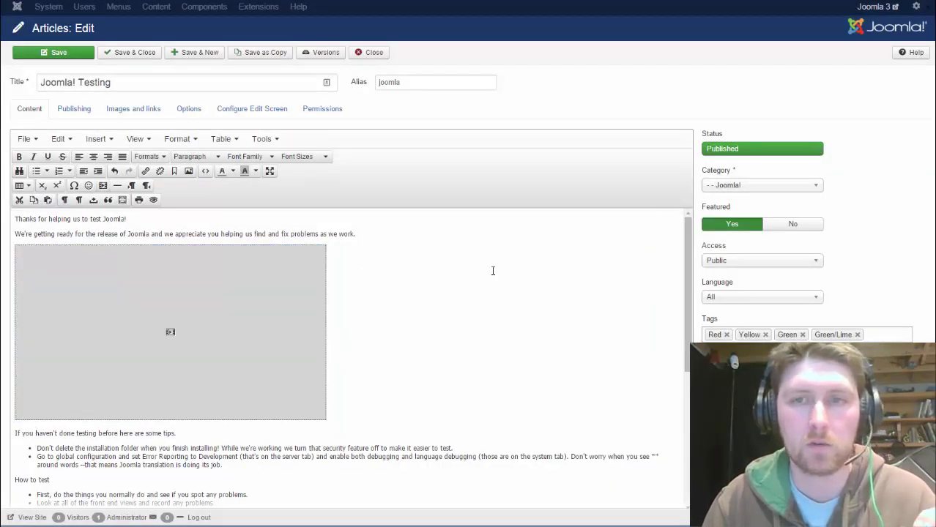
{"action": "left_click", "coordinate": [77, 56]}
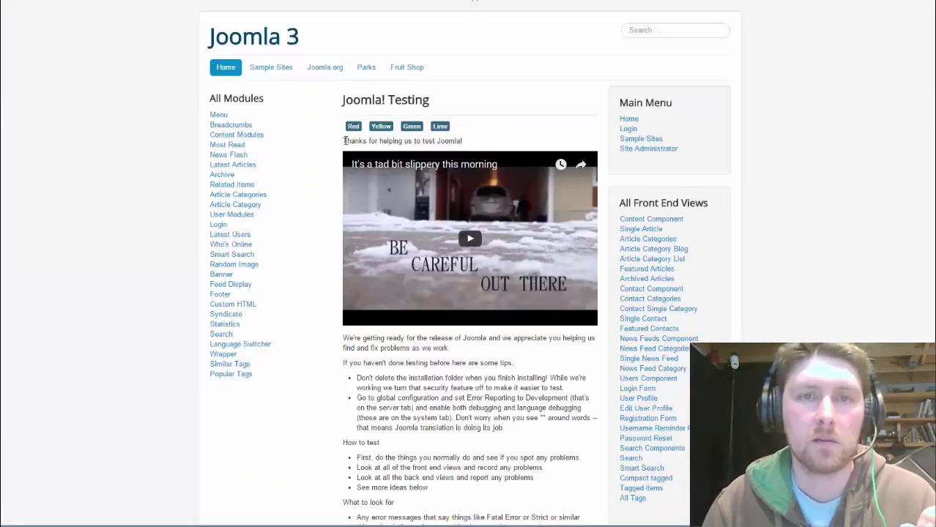
Reload the front-end Joomla! Testing page to show the embedded YouTube video
{"action": "left_click_drag", "start_coordinate": [344, 141], "coordinate": [457, 143]}
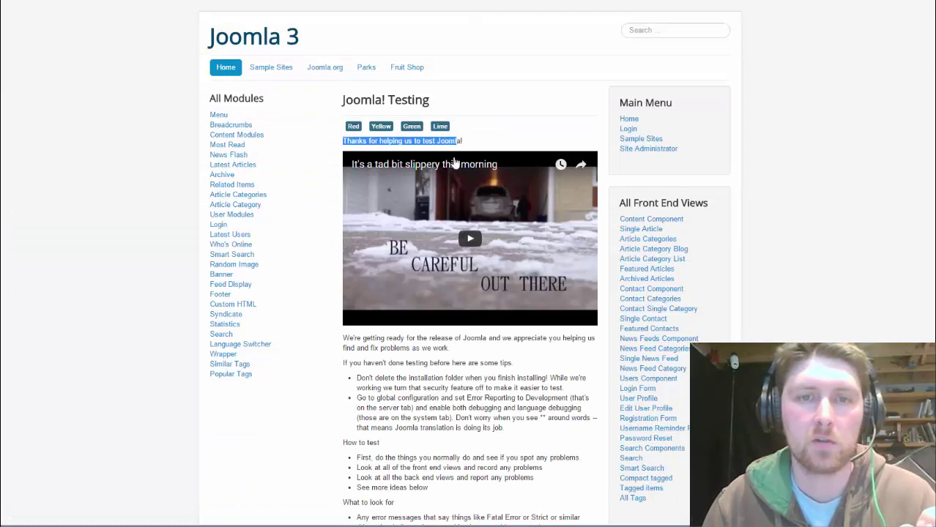
{"action": "left_click", "coordinate": [457, 352]}
{"action": "left_click", "coordinate": [42, 3]}
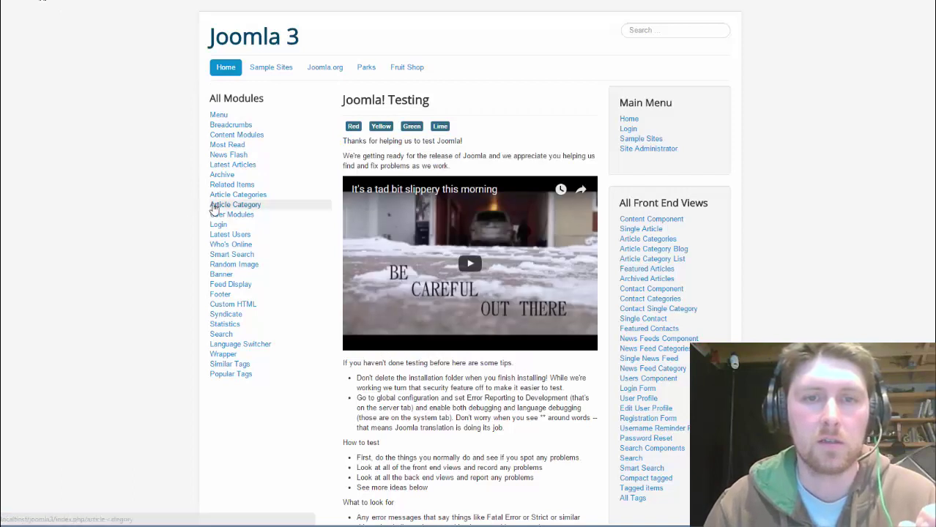